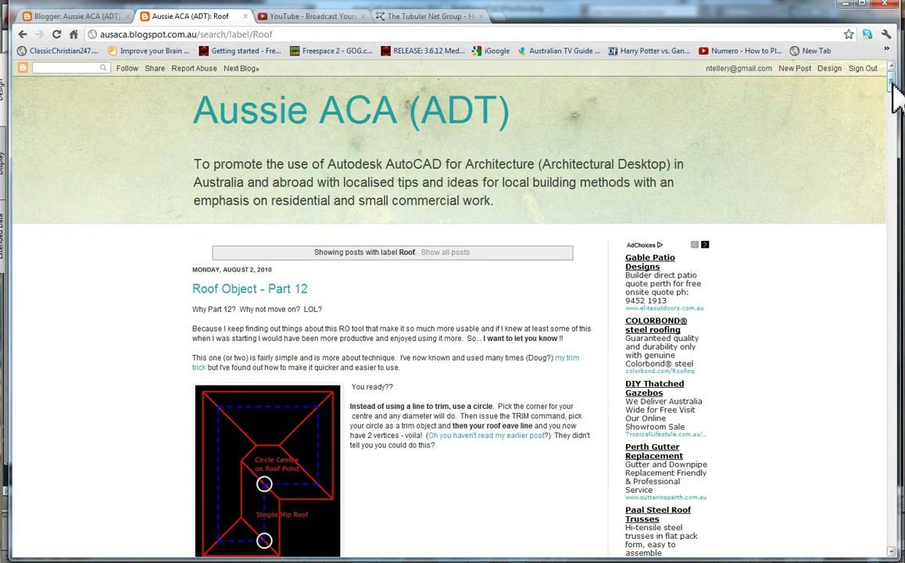
Step: Look through the blog's Roof Object posts on overlapping overhangs and switch to the RoofMovieTut'sPractise.dwg drawing in AutoCAD Architecture
drag(893, 87, 899, 202)
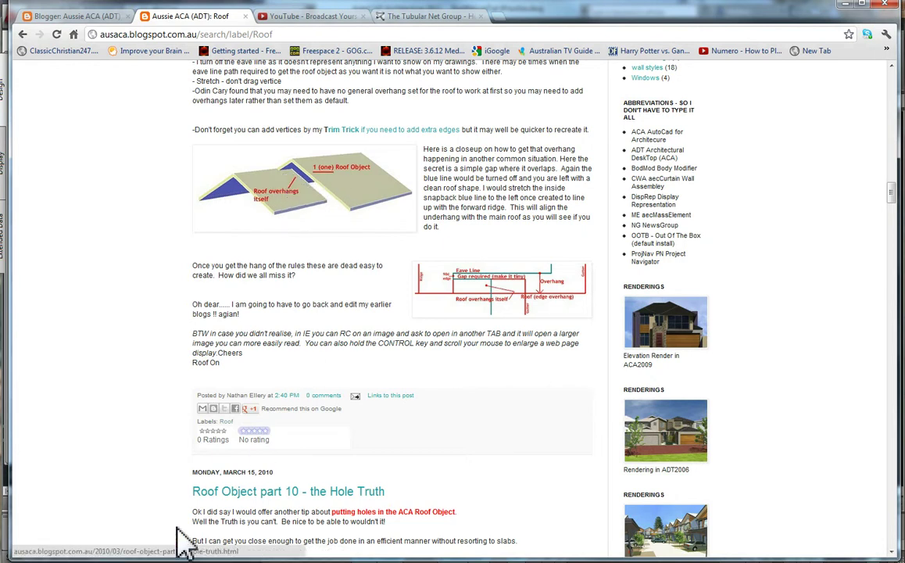
click(143, 561)
mouse_move(283, 562)
click(185, 547)
Step: Create a roof with a Plumb edge cut around the outer wall corners of the L-shaped building
text(arf)
key(Return)
click(436, 145)
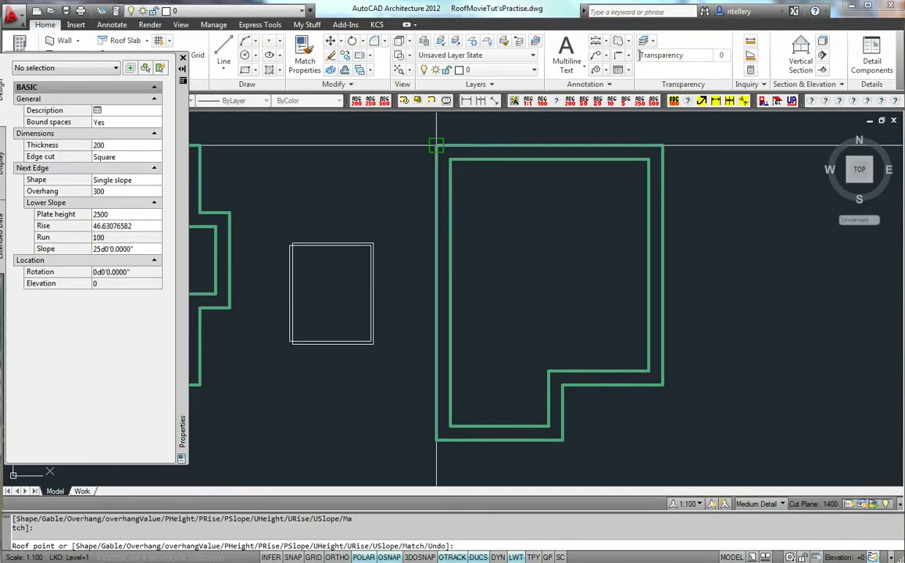
click(118, 157)
click(113, 178)
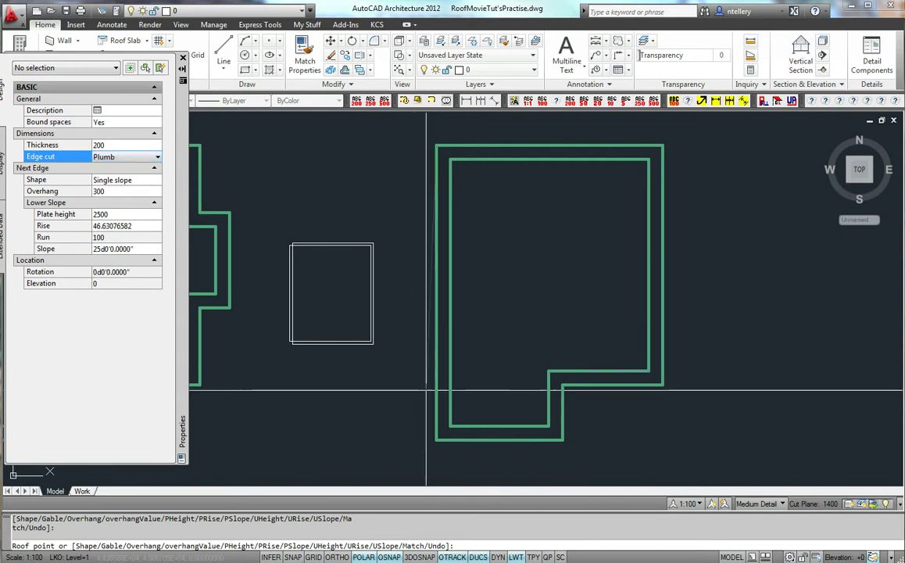
key(ctrl+z)
click(562, 440)
click(563, 385)
click(662, 385)
key(Return)
Step: Turn the roof's north and south hip ends into gables by stretching their ridge points out to the end walls
click(550, 258)
click(550, 257)
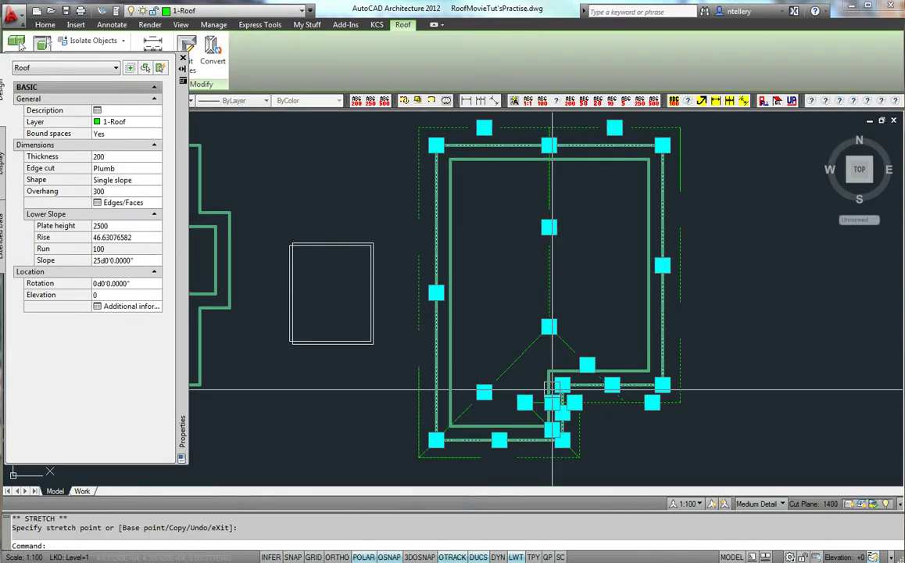
key(Escape)
click(557, 403)
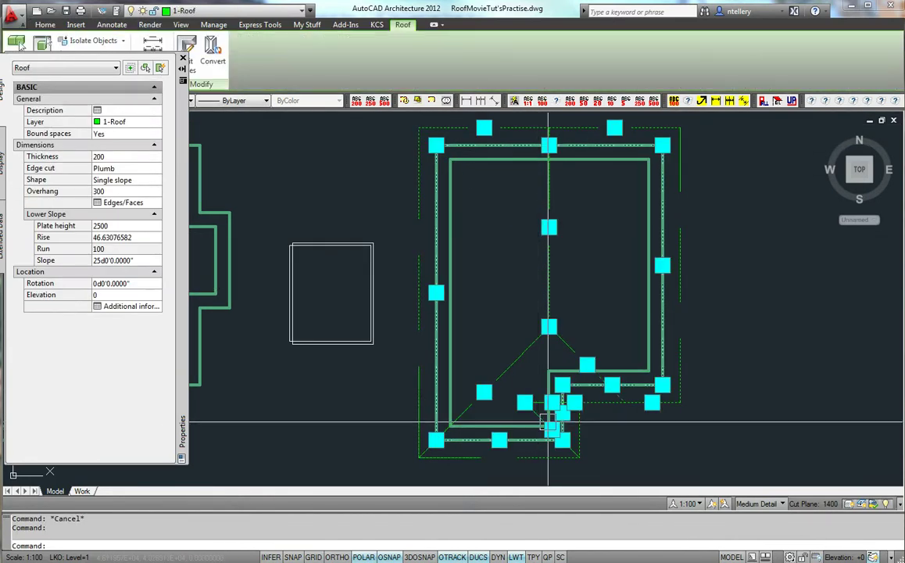
key(ctrl+z)
click(504, 385)
click(501, 382)
click(541, 397)
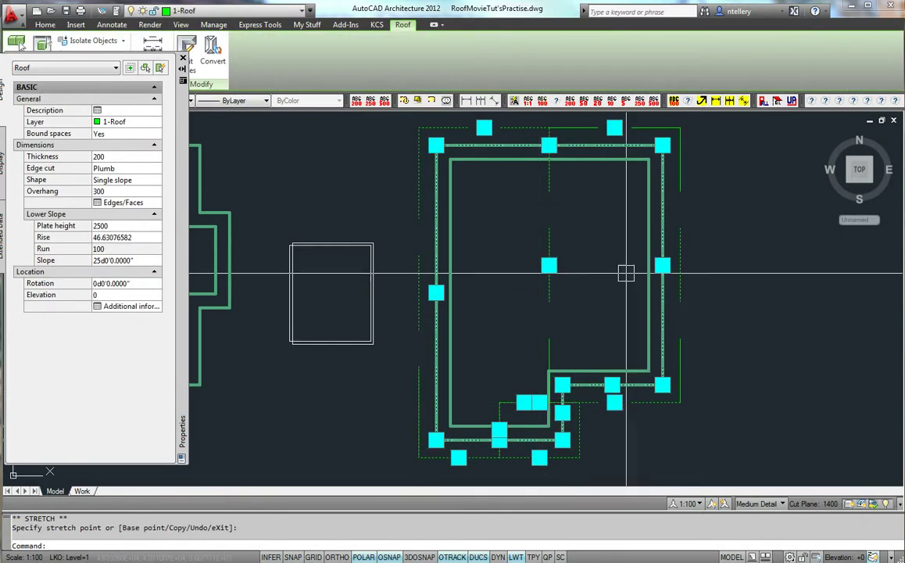
key(Escape)
middle_drag(627, 358, 631, 309)
click(703, 426)
click(424, 317)
right_click(424, 317)
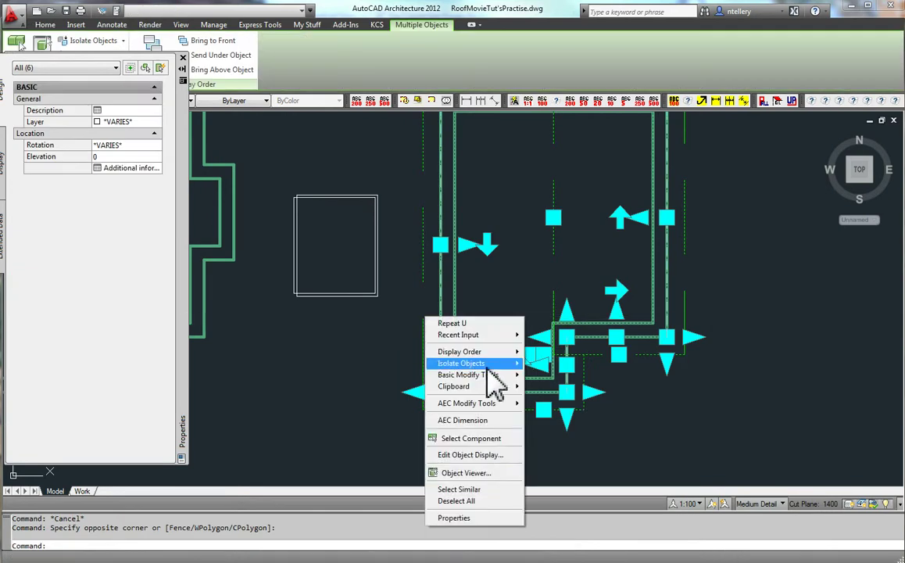
key(Escape)
key(Escape)
Step: Extend the two south-facing walls up to the roof using RoofLine with Auto project
click(590, 317)
click(484, 373)
right_click(483, 374)
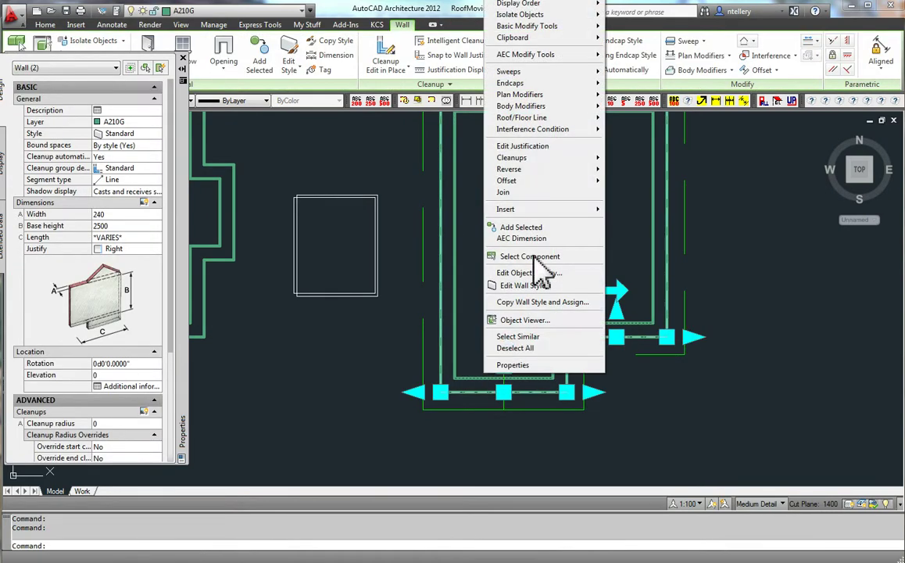
mouse_move(585, 121)
click(640, 134)
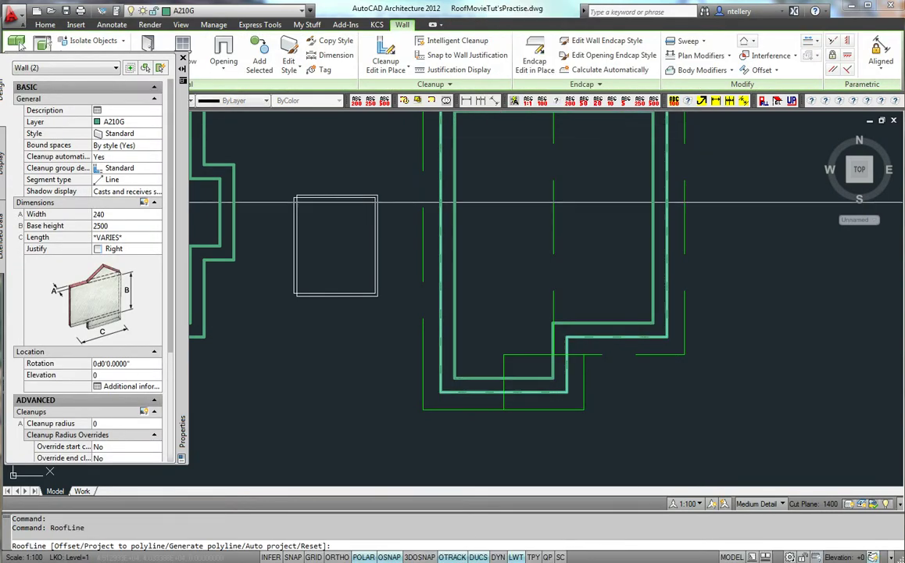
text(a)
key(Return)
key(Return)
key(Escape)
Step: Inspect the roof and its walls in the Object Viewer, orbiting around the gap where the two gables meet
click(714, 455)
click(431, 302)
right_click(433, 303)
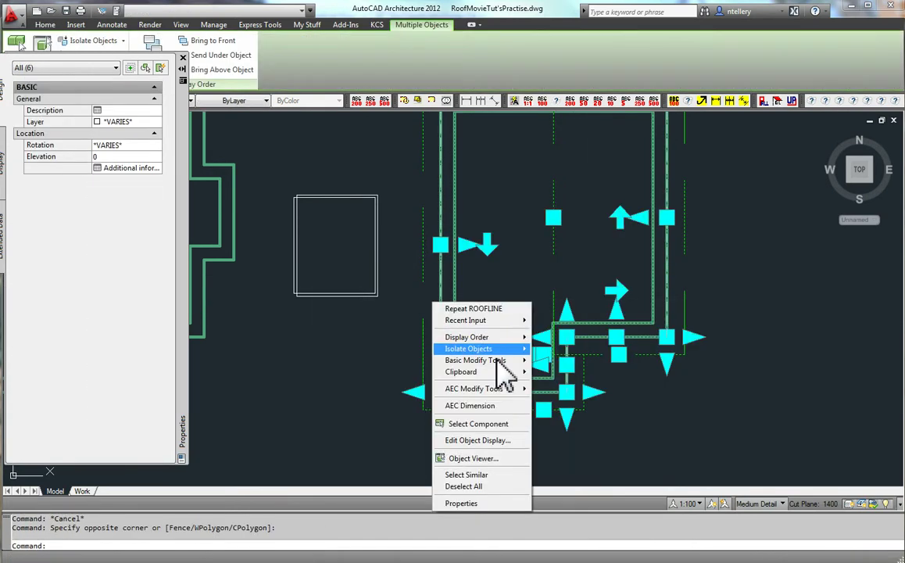
click(501, 457)
drag(533, 308, 656, 267)
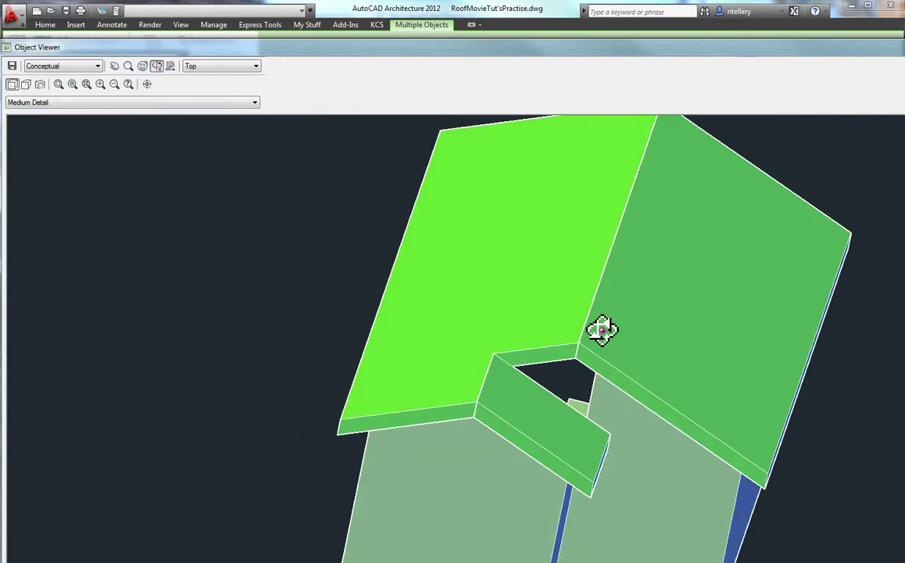
drag(590, 332, 528, 452)
drag(615, 449, 650, 486)
key(Escape)
Step: Move the gabled roof off the building to the clear area east of its walls
scroll(698, 371, down, 2)
text(e)
key(Return)
click(619, 291)
key(Return)
text(m)
key(Return)
click(616, 291)
key(Return)
click(617, 292)
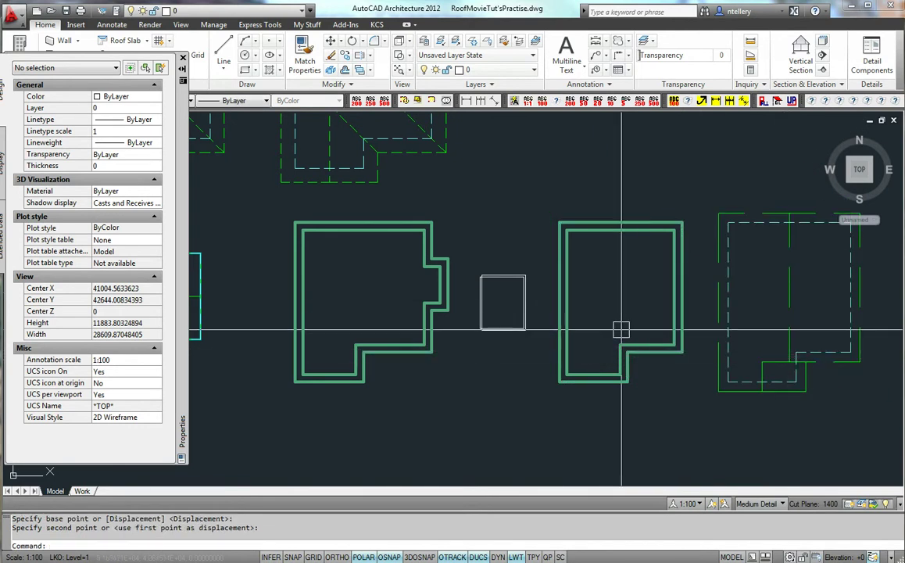
scroll(622, 330, up, 6)
middle_drag(622, 332, 587, 353)
scroll(586, 351, down, 3)
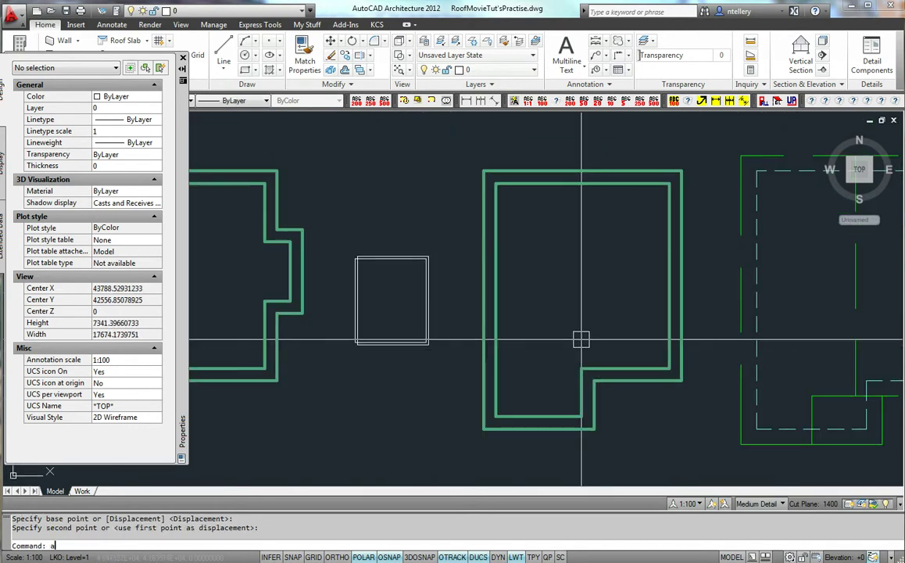
text(rf)
key(Return)
scroll(490, 308, down, 3)
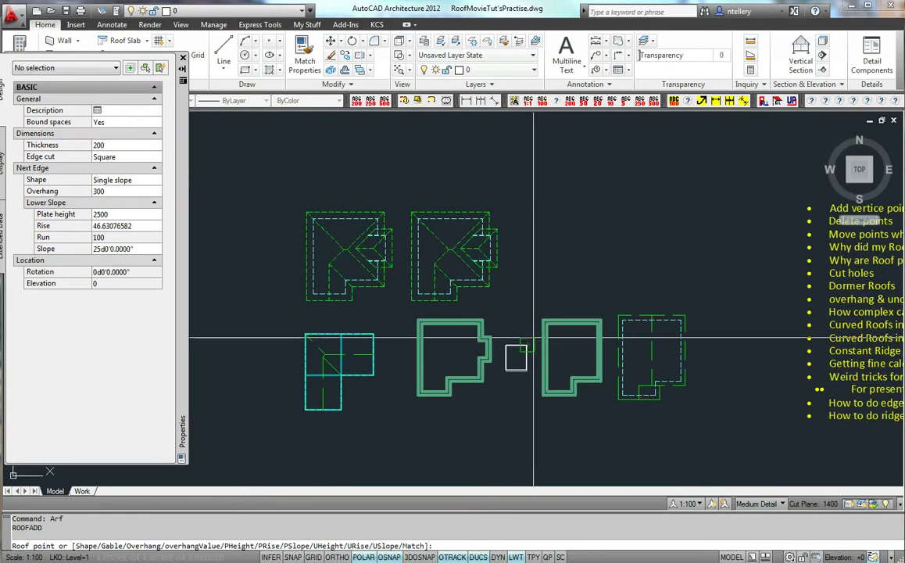
scroll(490, 308, up, 4)
key(Escape)
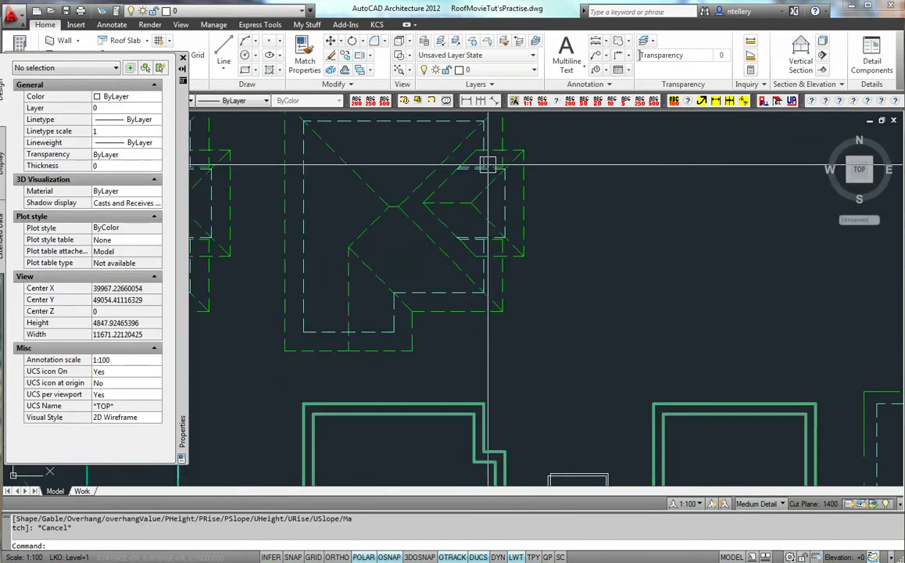
middle_drag(599, 351, 455, 201)
middle_drag(646, 373, 637, 364)
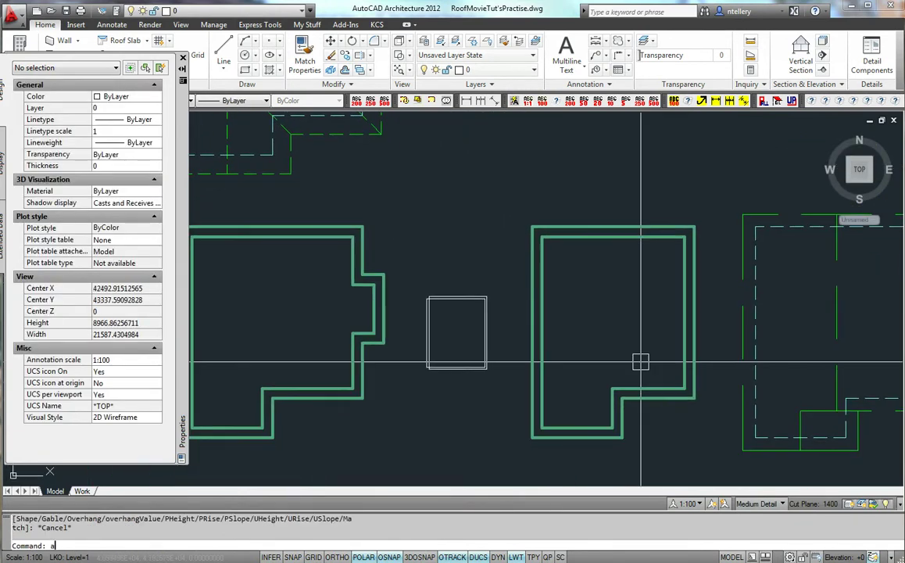
Step: Try to trace a roof around the L-shaped building with a small inward jog in the eave line near the inside corner
text(arf)
key(Return)
scroll(541, 237, up, 2)
middle_drag(542, 237, 446, 159)
click(433, 144)
click(433, 443)
click(561, 443)
scroll(559, 397, up, 4)
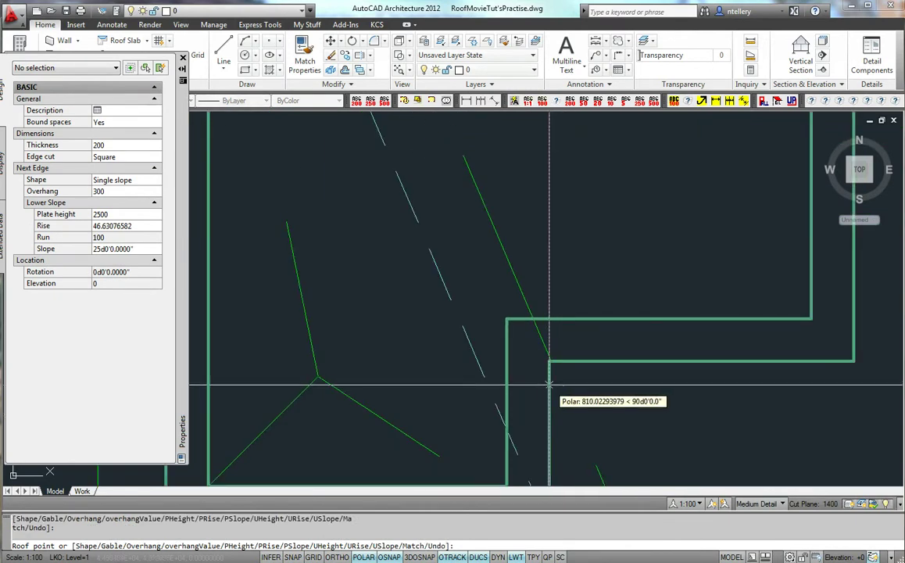
click(547, 384)
click(453, 384)
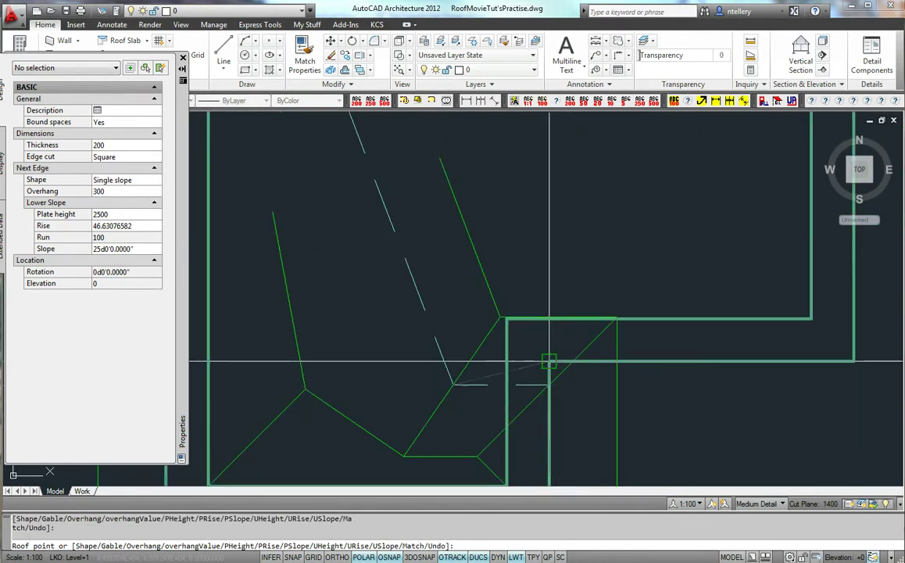
click(454, 360)
scroll(586, 360, down, 4)
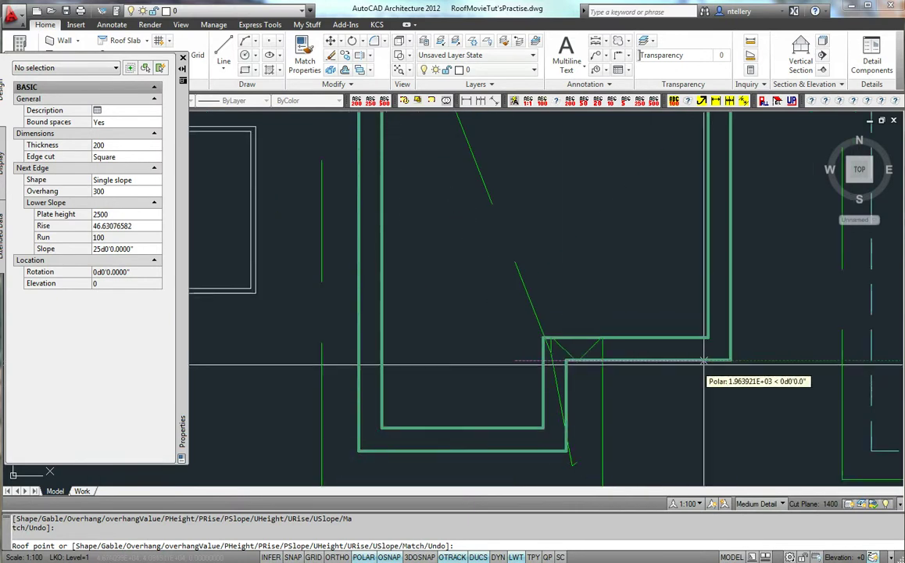
scroll(723, 364, down, 2)
click(709, 166)
key(Return)
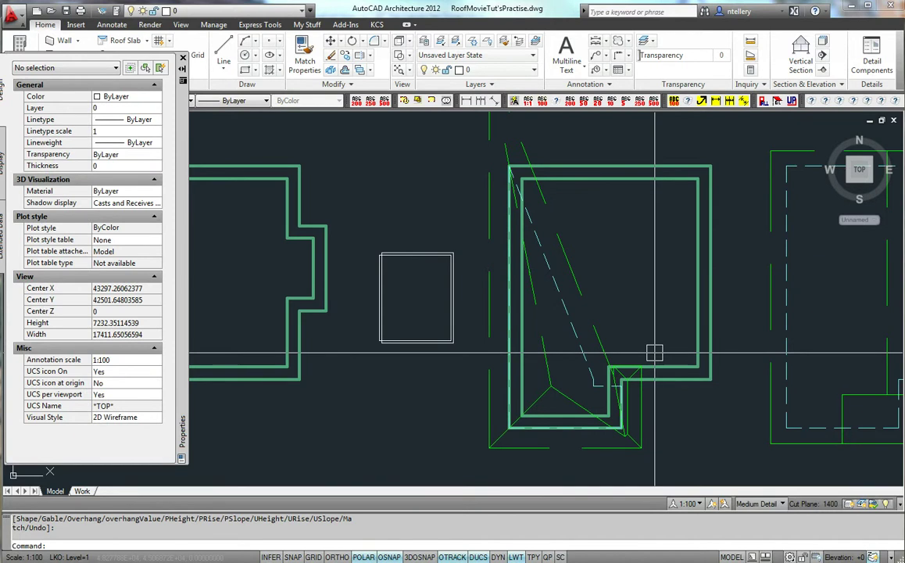
Step: Erase the roof just traced over the L-shaped building
scroll(655, 352, up, 4)
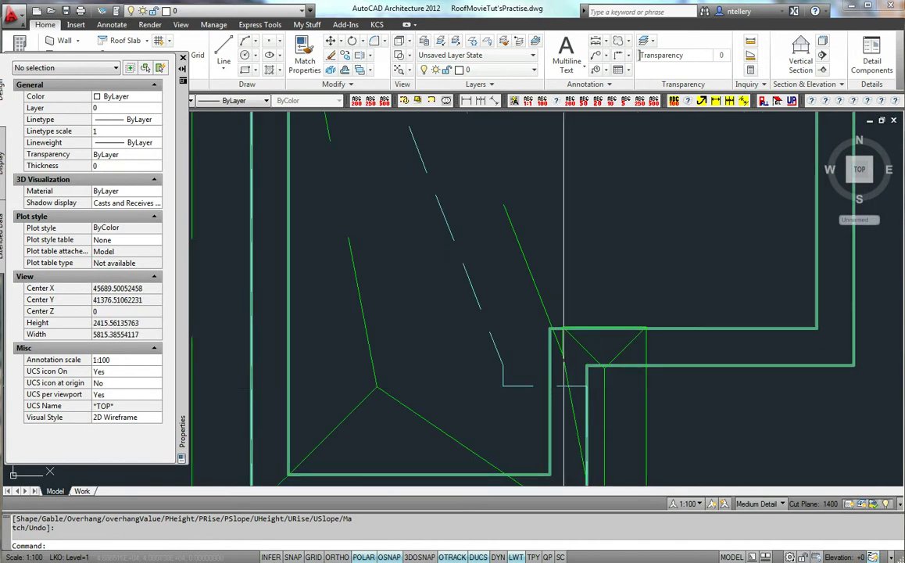
text(e)
key(Return)
key(Escape)
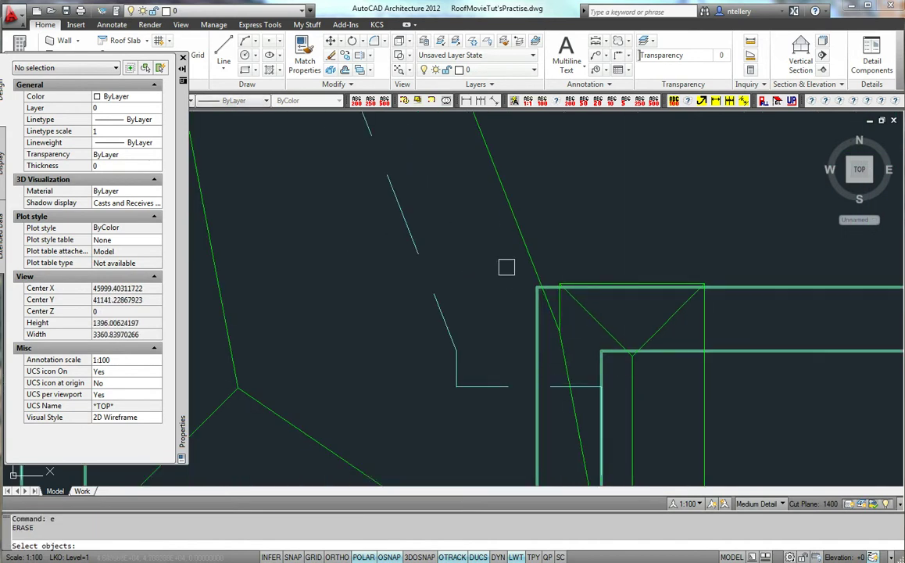
Step: Start a Plumb-cut roof from the northwest corner, tracing the west and south walls to a point partway up the south wing's east wall
scroll(590, 344, down, 8)
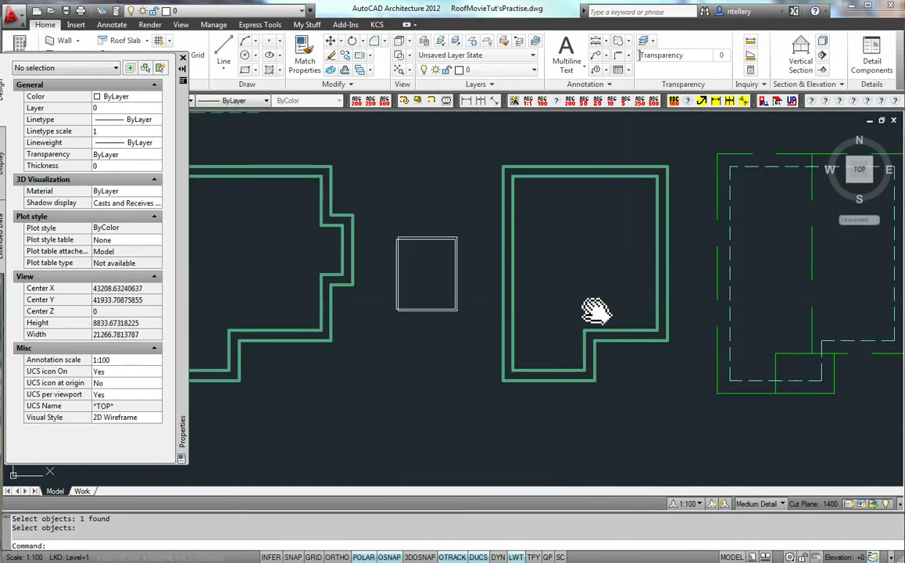
middle_drag(589, 344, 585, 339)
text(ar)
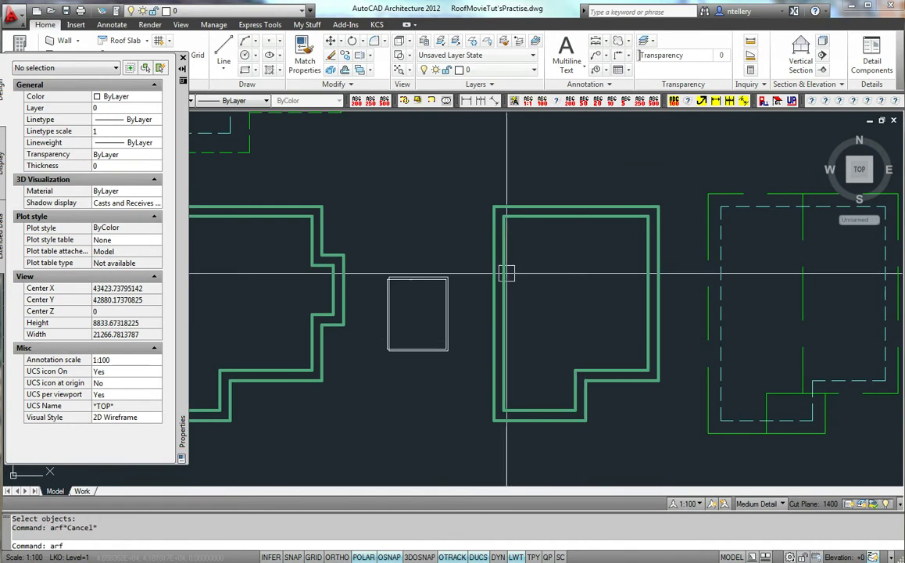
text(f)
key(Return)
click(494, 207)
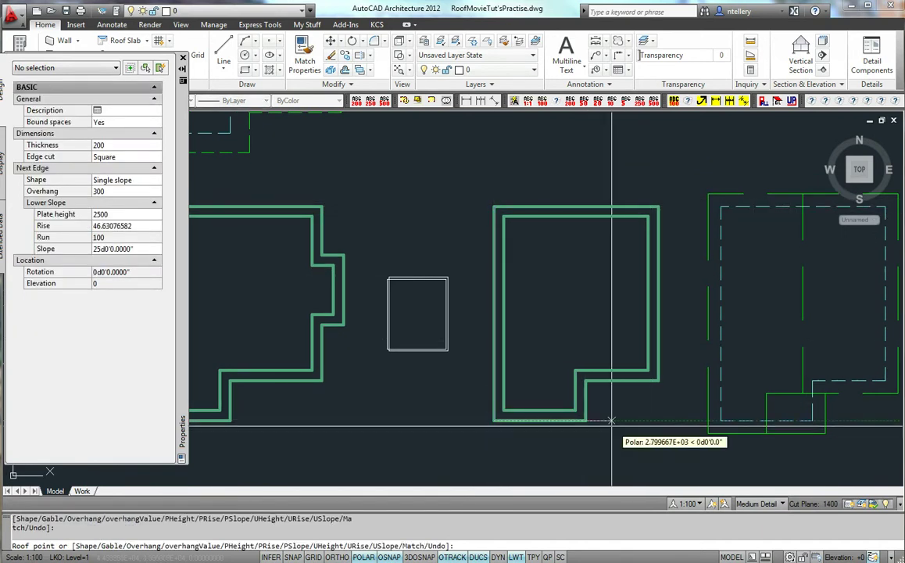
click(584, 420)
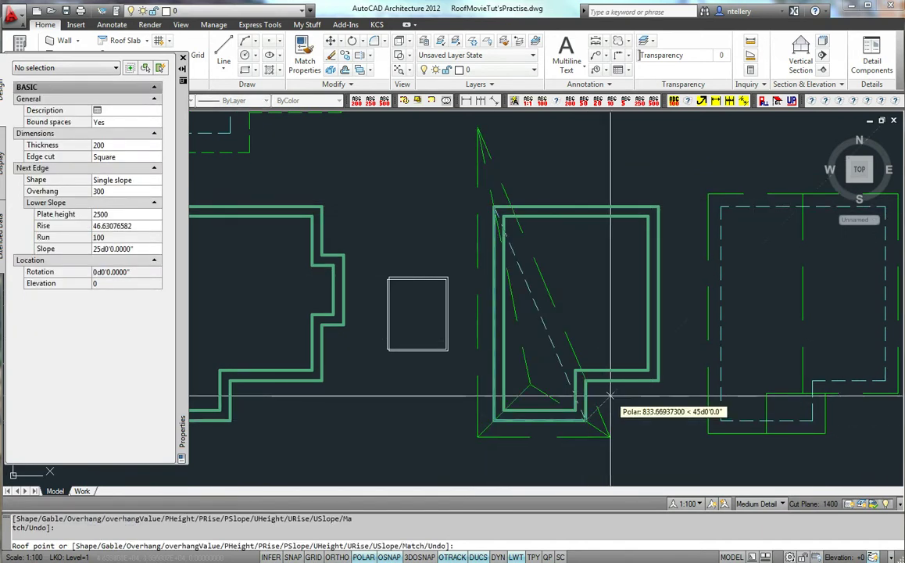
click(138, 158)
scroll(582, 400, up, 5)
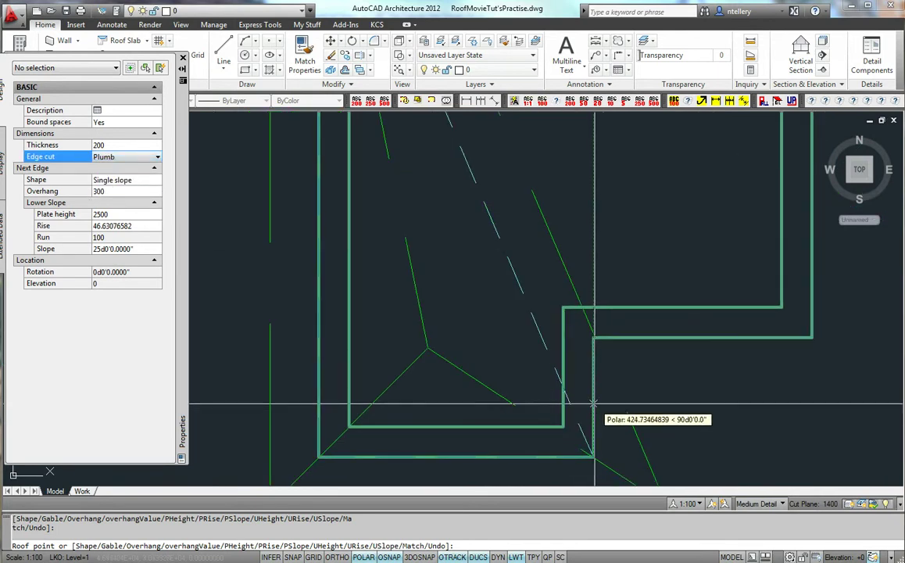
click(594, 402)
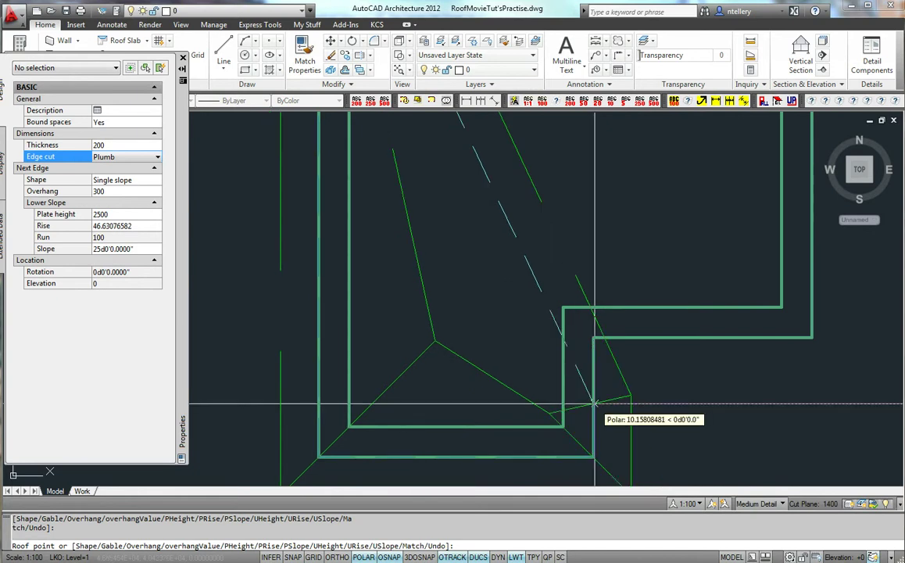
Step: Set the next edge's overhang to 0 and trace a jog inward, up to the line of the recessed south wall
click(118, 191)
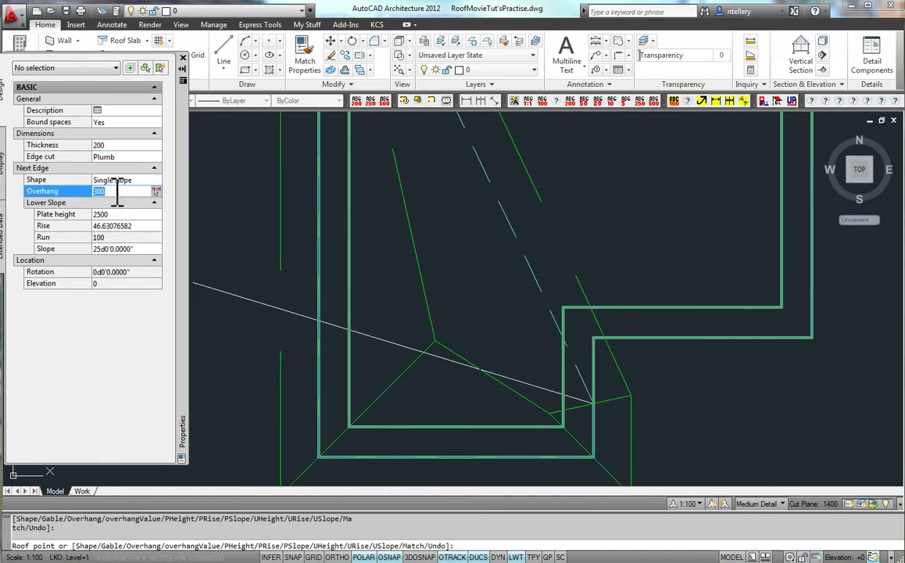
text(0)
key(Return)
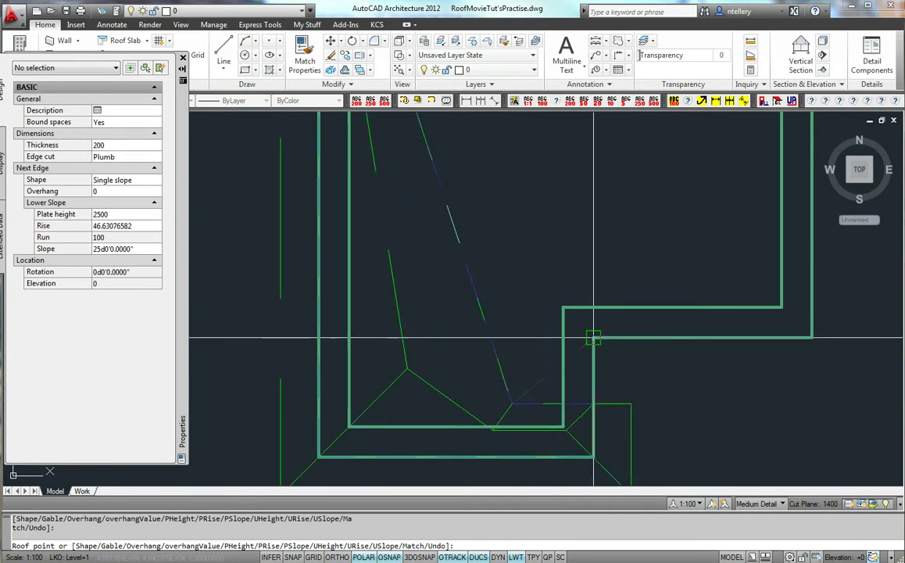
click(512, 337)
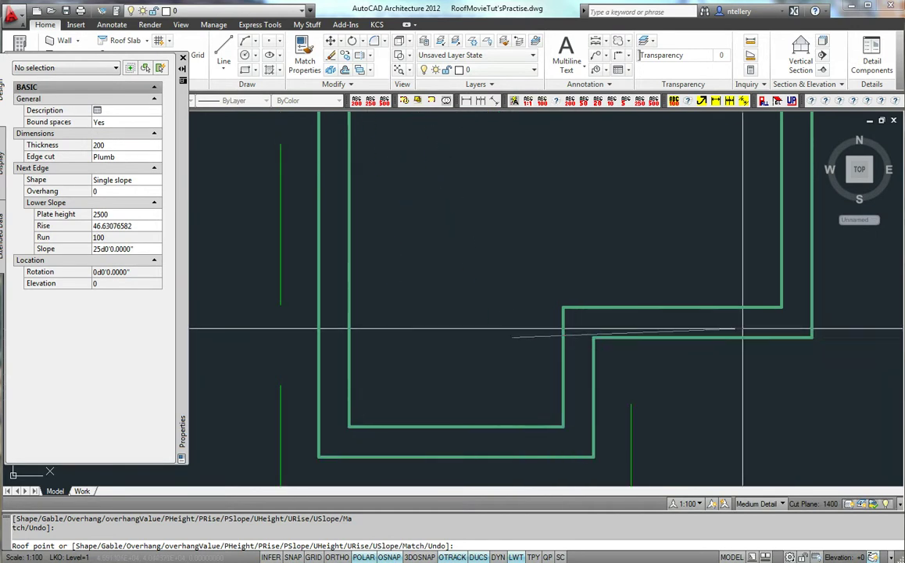
Step: Continue the roof to the recessed wall's southeast corner, set the overhang to 300 and finish the outline at the northeast corner
click(812, 338)
scroll(704, 375, down, 4)
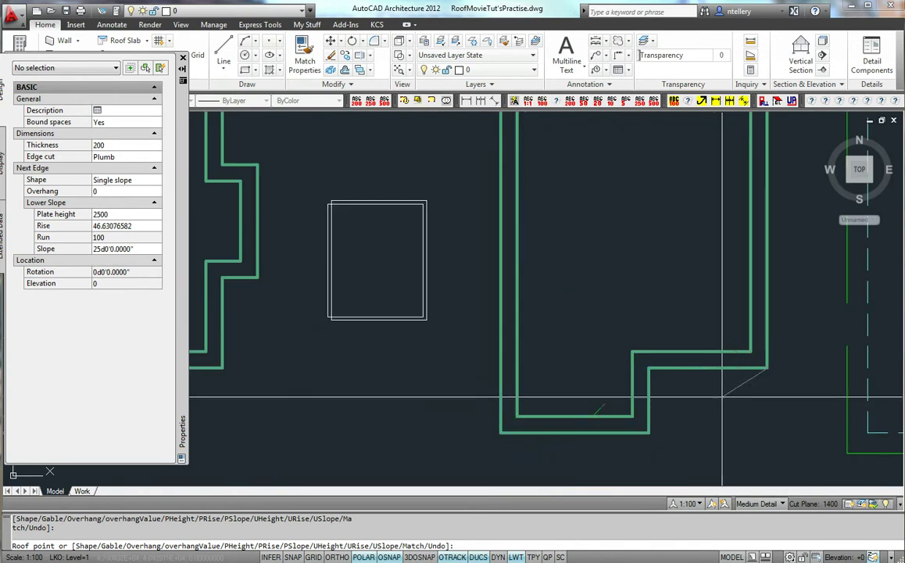
click(104, 191)
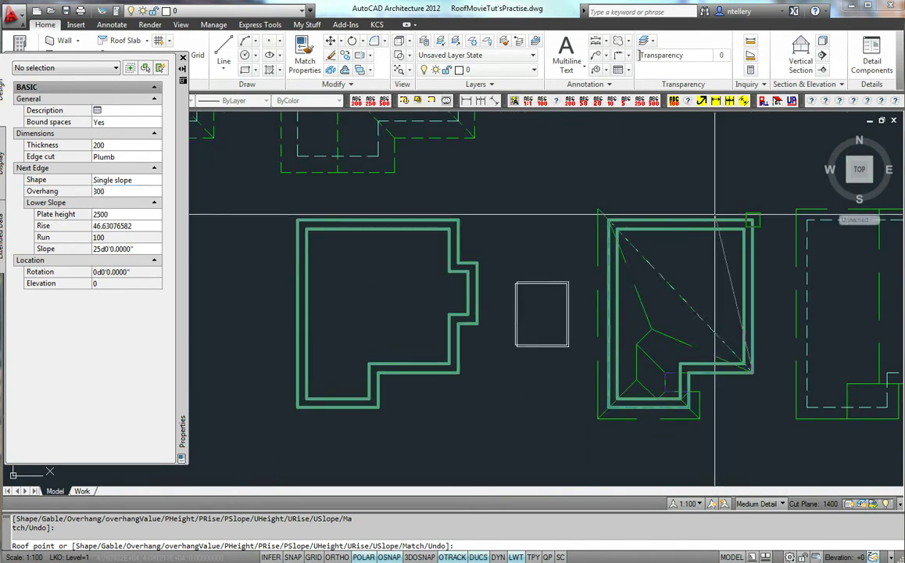
key(Return)
Step: Turn the new roof's north hip end into a gable by stretching its ridge point past the north wall
scroll(751, 308, up, 3)
click(667, 266)
click(628, 281)
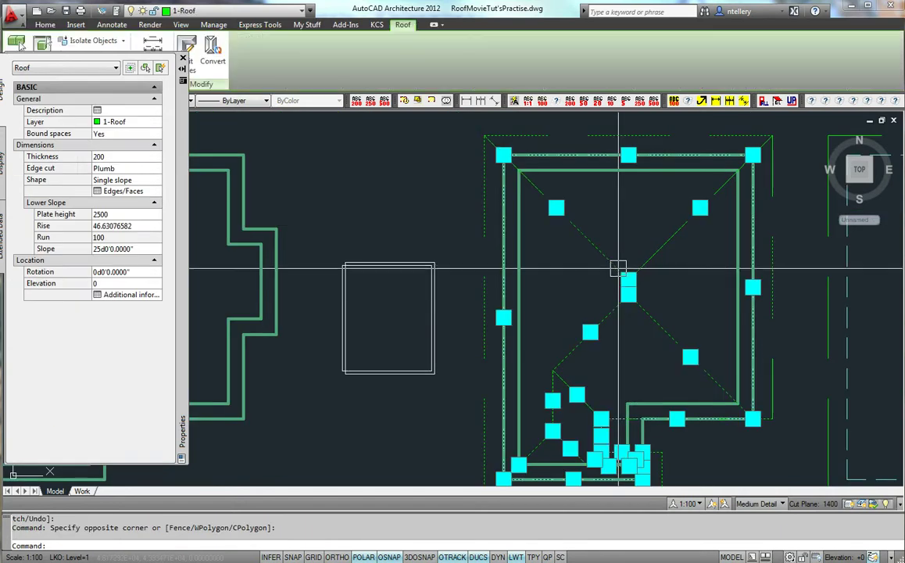
click(628, 280)
click(628, 143)
middle_drag(656, 363, 664, 309)
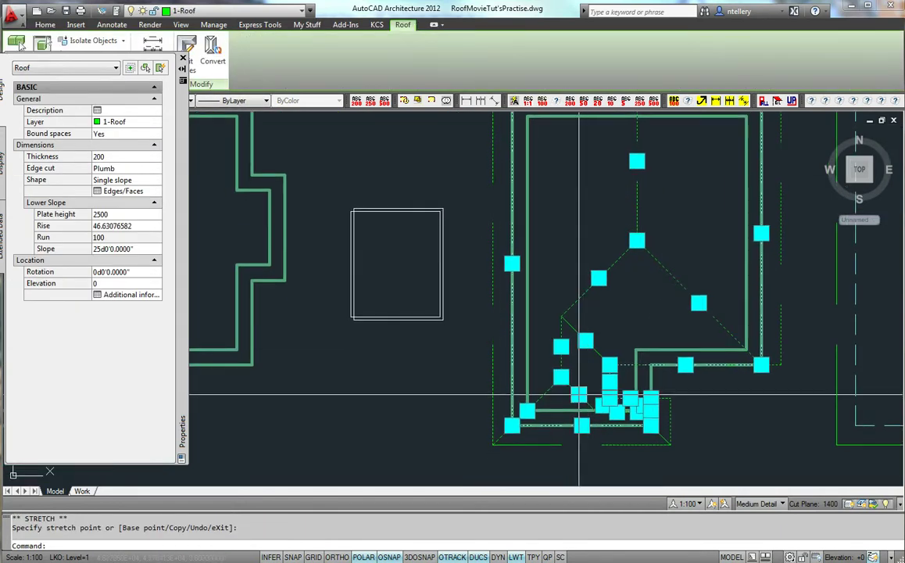
Step: Turn the south wing's hip end into a gable by stretching its ridge point past the south wall
scroll(577, 416, up, 3)
click(550, 348)
click(566, 453)
scroll(655, 373, down, 3)
scroll(693, 385, up, 5)
scroll(693, 387, down, 3)
key(Escape)
Step: Gable the main block's south end by stretching the main ridge's south point past the recessed south wall
middle_drag(700, 377, 603, 399)
click(569, 185)
click(545, 163)
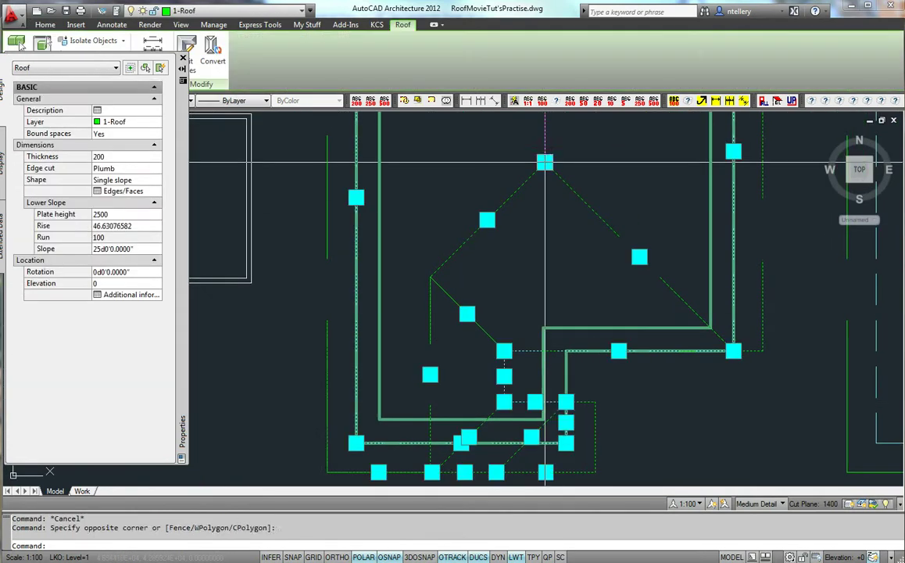
click(545, 372)
middle_drag(608, 339, 618, 281)
key(Escape)
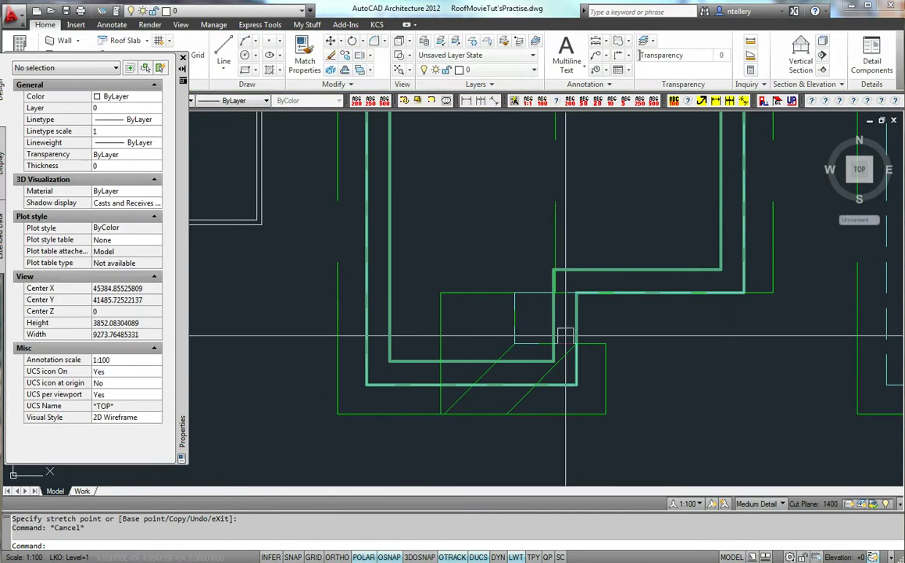
Step: Stretch the jog's lower roof corners north until only a narrow gap remains below the recessed wall's line
scroll(573, 319, up, 3)
text(s)
key(Return)
click(656, 374)
click(456, 375)
key(space)
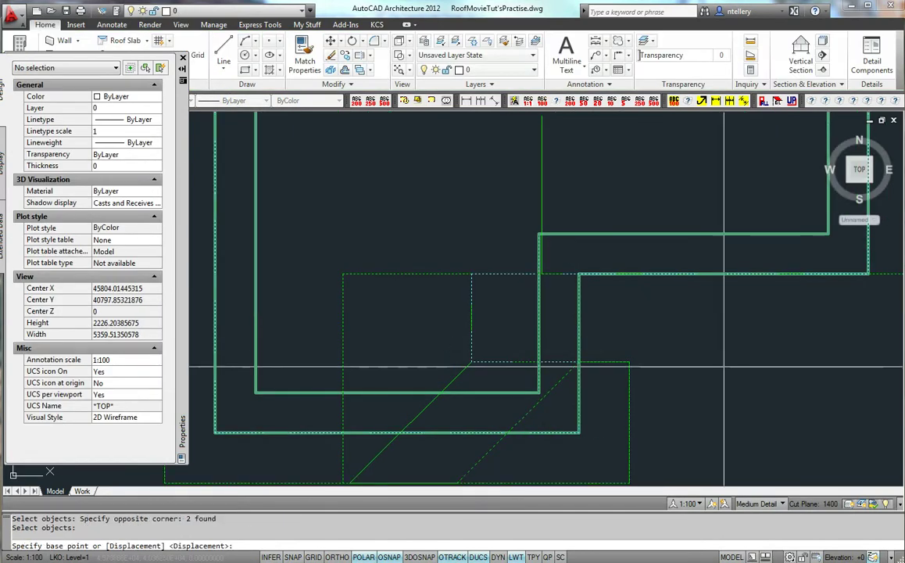
click(728, 369)
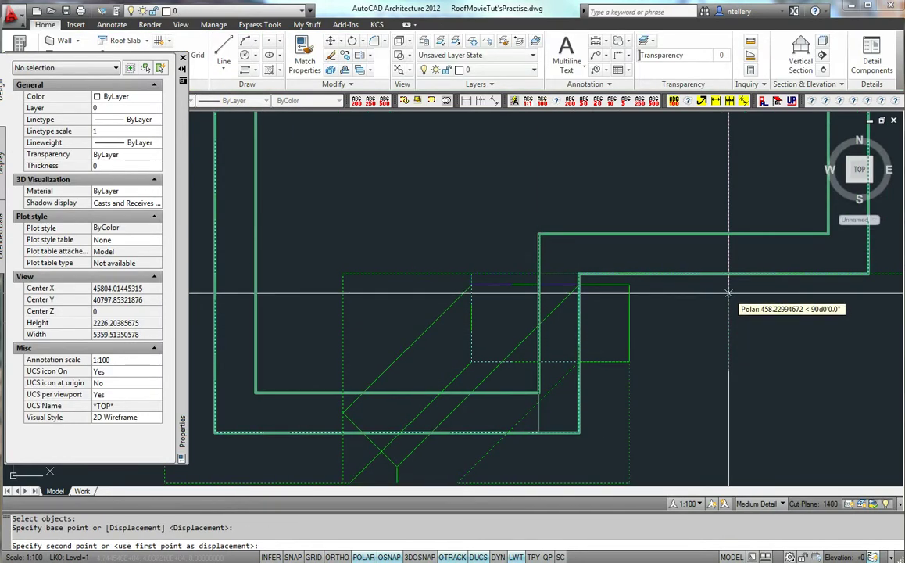
click(728, 288)
Step: Set the slope of the zero-overhang jog's short inner edge and its long south edge to 90 degrees
scroll(715, 387, down, 5)
middle_drag(498, 216, 628, 445)
middle_drag(504, 309, 533, 446)
scroll(525, 224, up, 2)
scroll(524, 250, down, 2)
scroll(547, 367, down, 4)
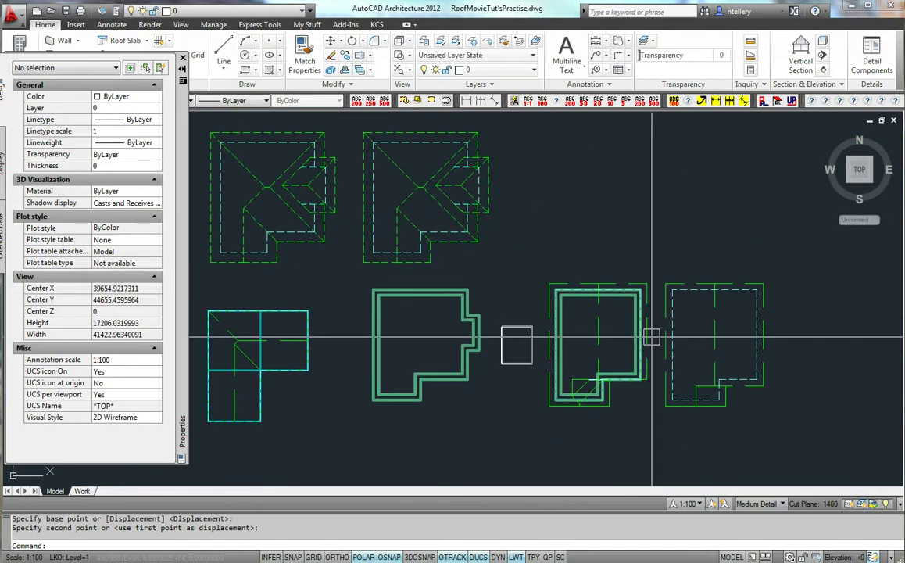
scroll(473, 372, up, 6)
click(491, 317)
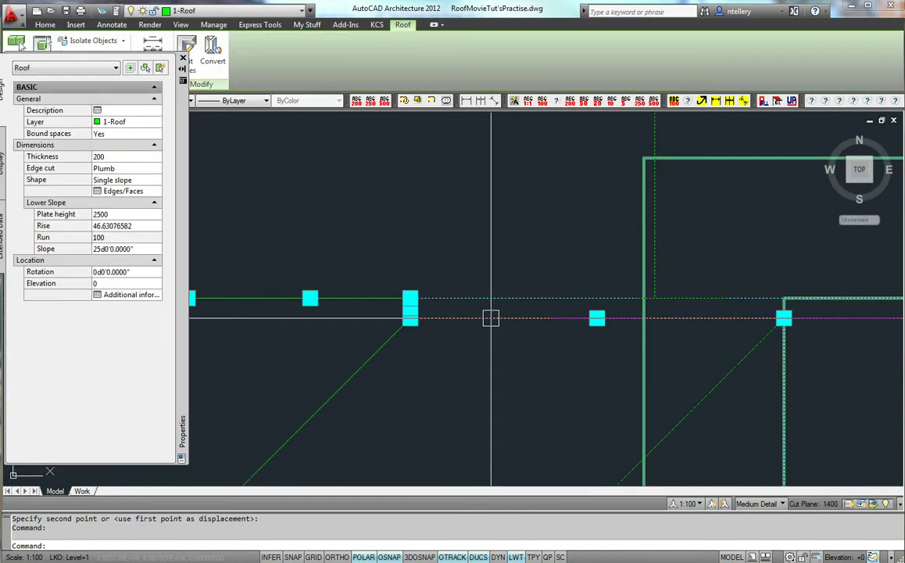
right_click(491, 317)
click(515, 441)
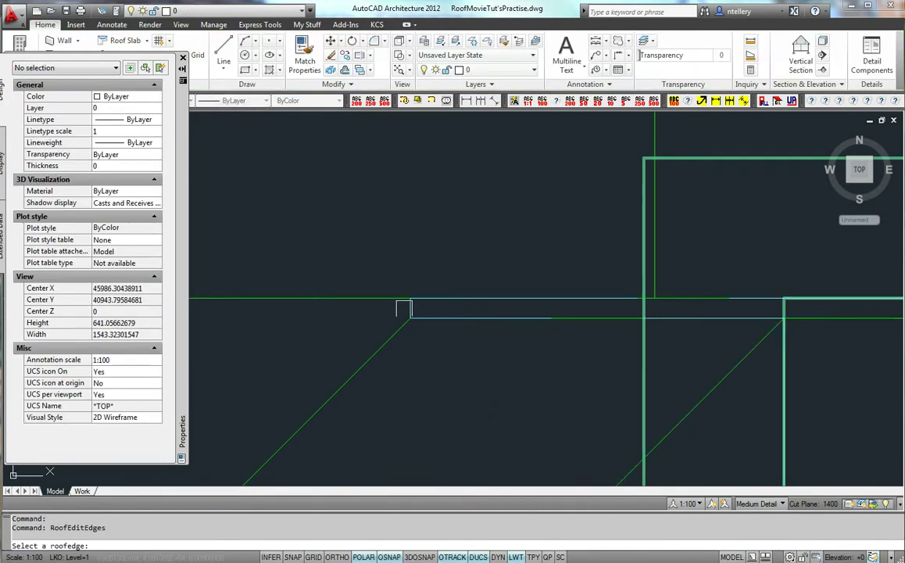
scroll(559, 316, down, 3)
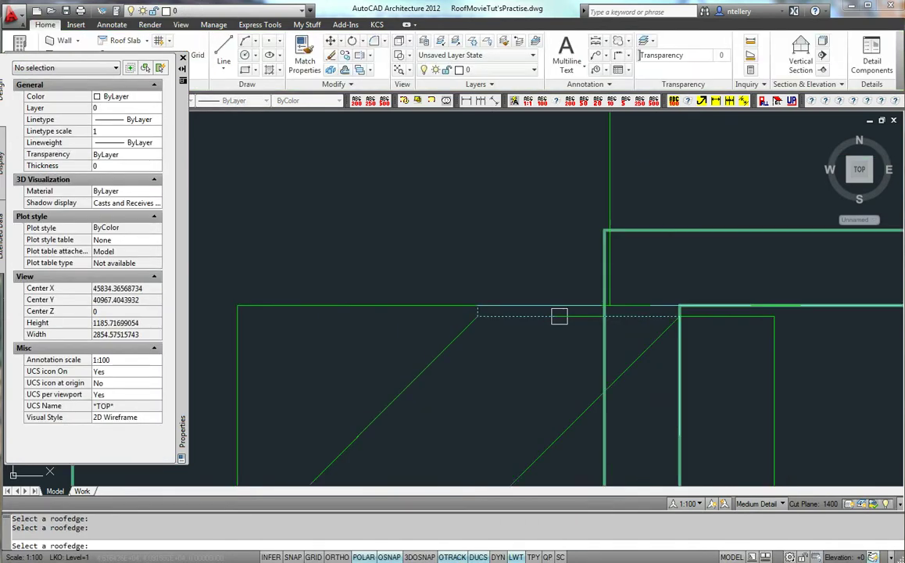
click(495, 328)
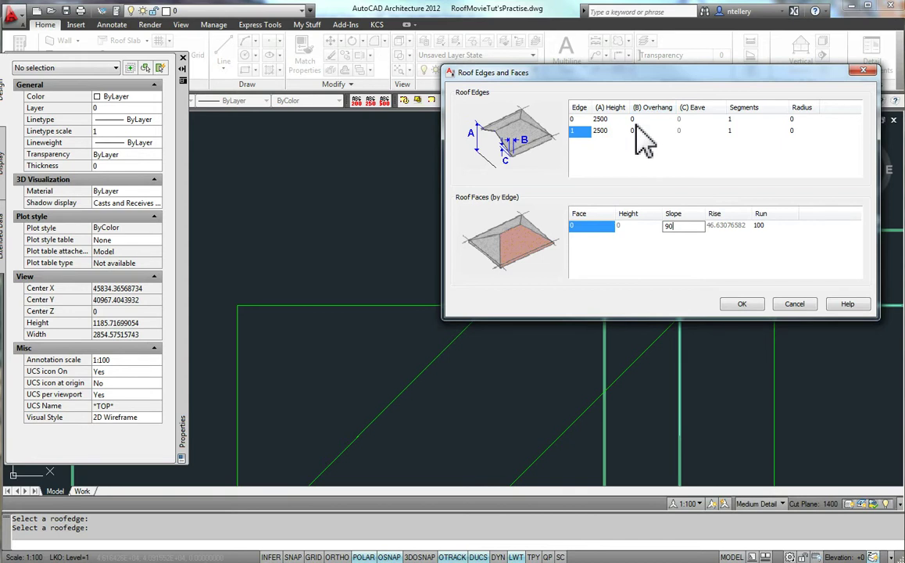
click(744, 306)
Step: Edit the roof edge along the recessed south wall, giving it a 300 overhang
scroll(571, 300, down, 5)
scroll(573, 299, up, 3)
middle_drag(602, 334, 582, 346)
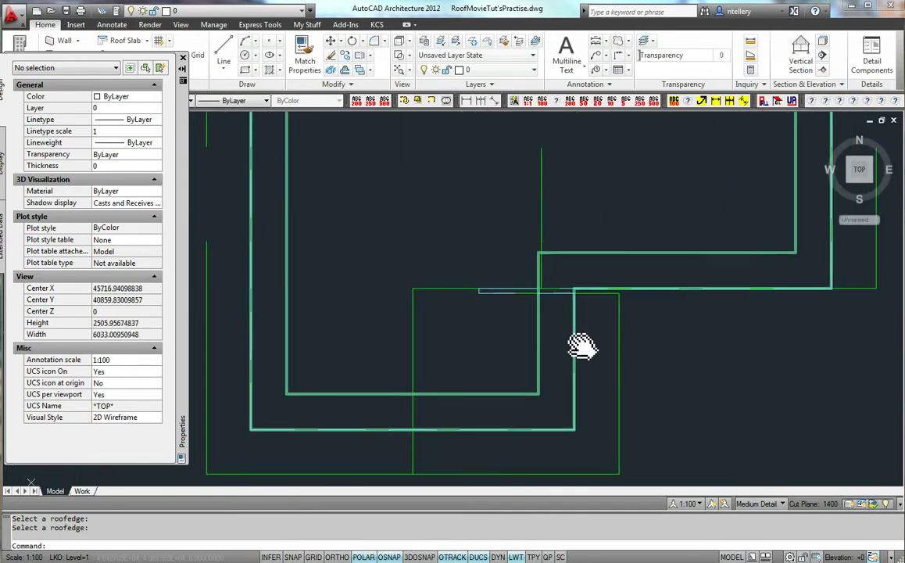
key(Escape)
scroll(582, 291, up, 5)
click(571, 291)
right_click(570, 286)
click(598, 409)
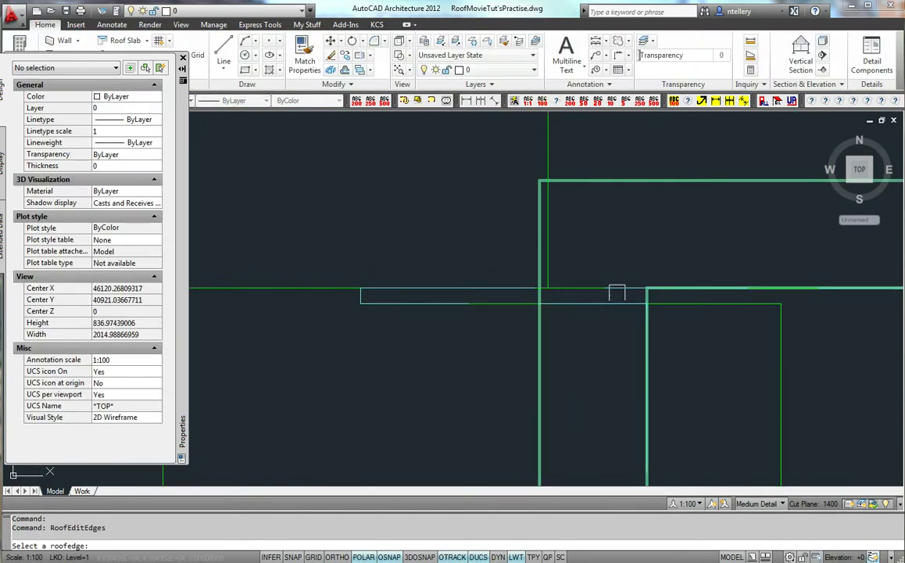
click(618, 289)
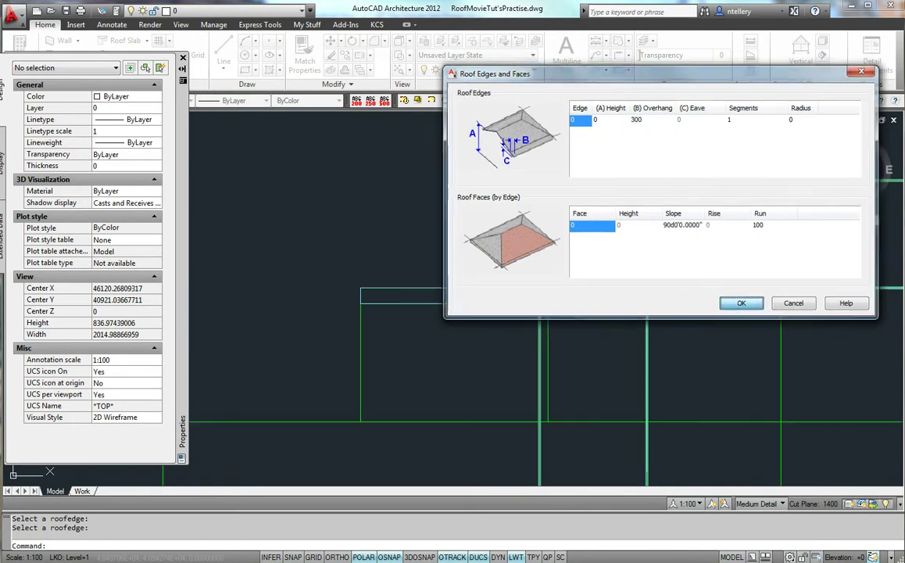
click(739, 304)
scroll(567, 297, down, 5)
middle_drag(568, 297, 629, 327)
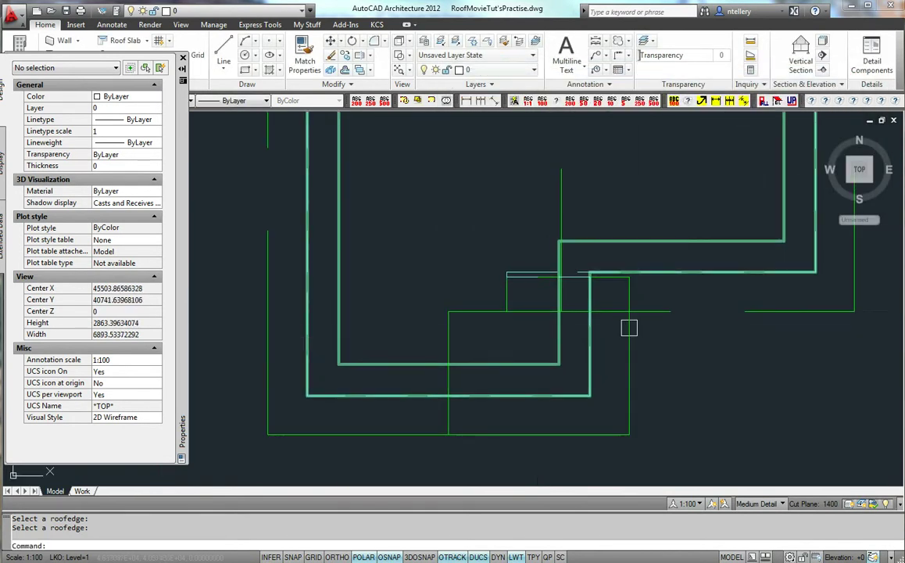
key(Return)
click(523, 309)
click(499, 255)
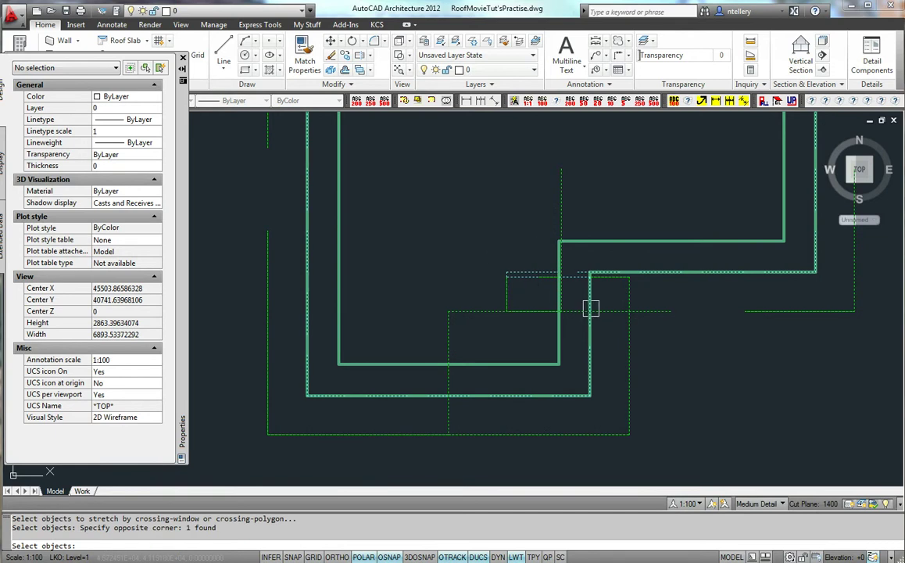
key(Escape)
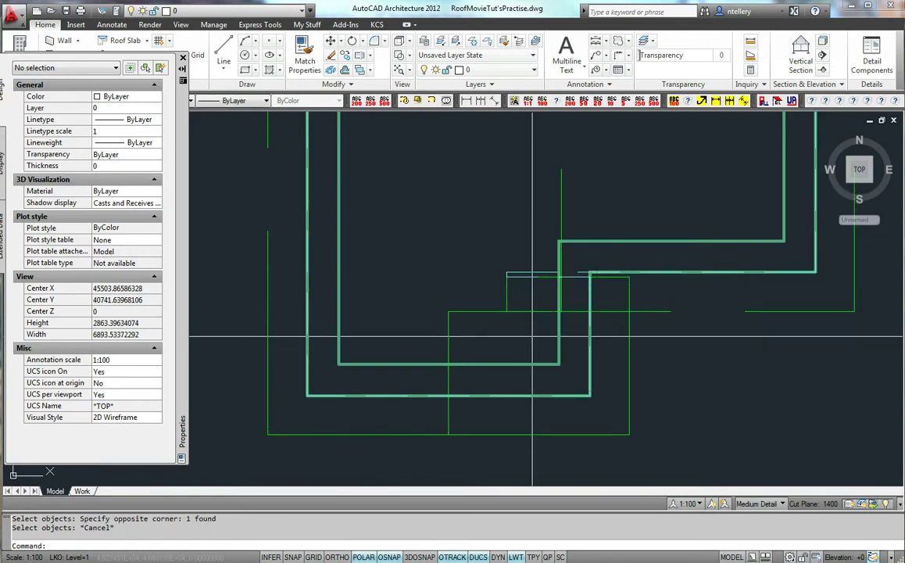
Step: Stretch the jog's inner corners west to just beyond the south wing's ridge line
key(Return)
click(532, 333)
click(501, 245)
key(Return)
click(519, 240)
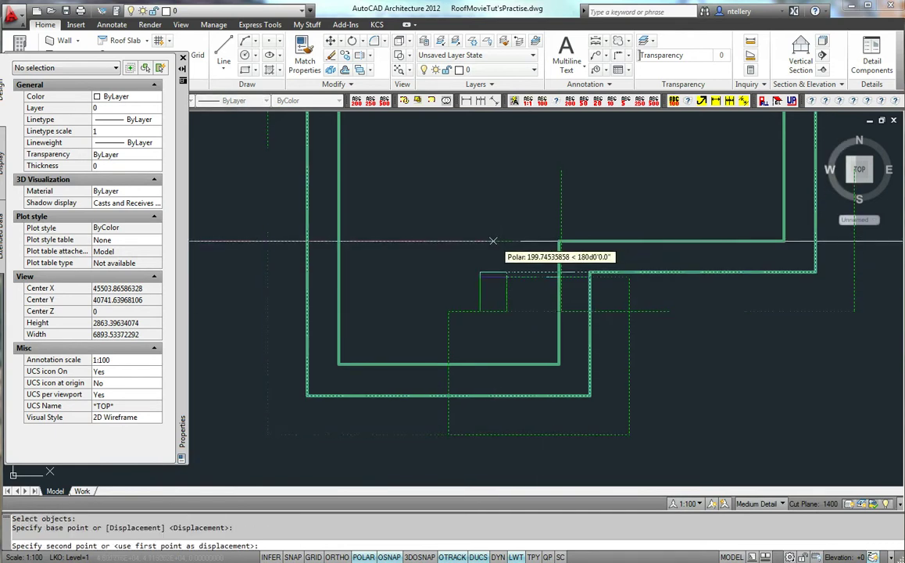
click(449, 243)
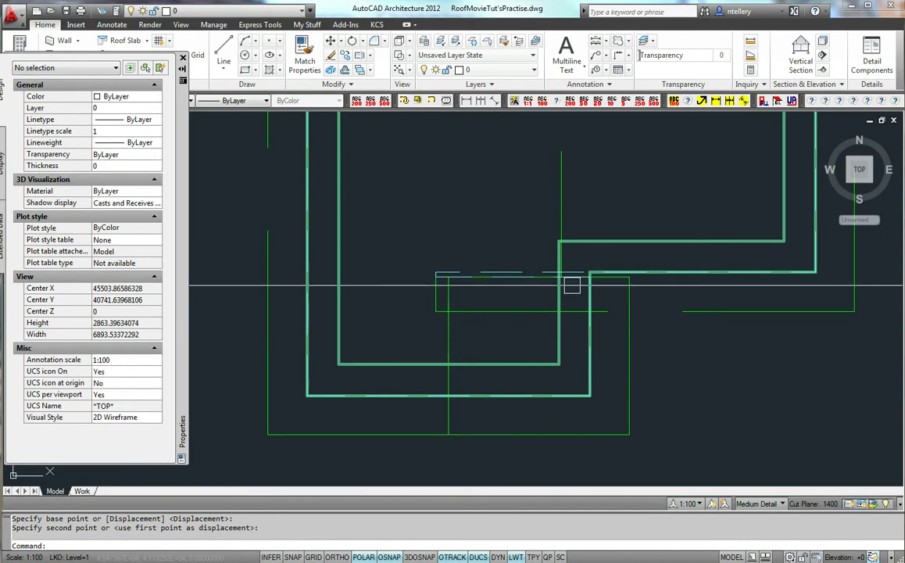
scroll(436, 282, up, 5)
click(418, 262)
key(Return)
click(443, 237)
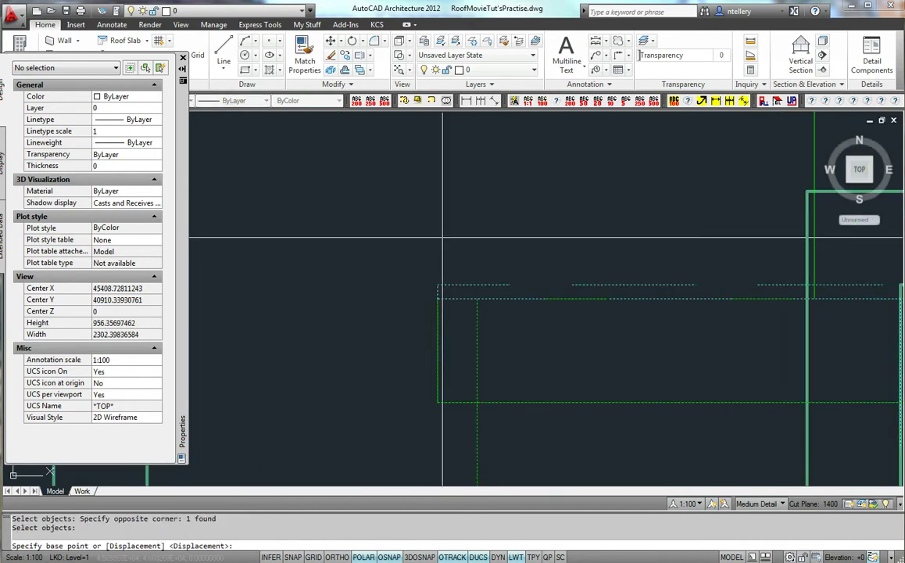
key(Escape)
Step: Stretch the jog's inner corners back east so they align exactly with the south wing's ridge line
key(Return)
click(464, 375)
click(392, 245)
key(Return)
click(437, 299)
click(477, 299)
Step: Try nudging the jog's inner corners slightly east of the south wing's ridge line, and undo that stretch
scroll(462, 217, down, 5)
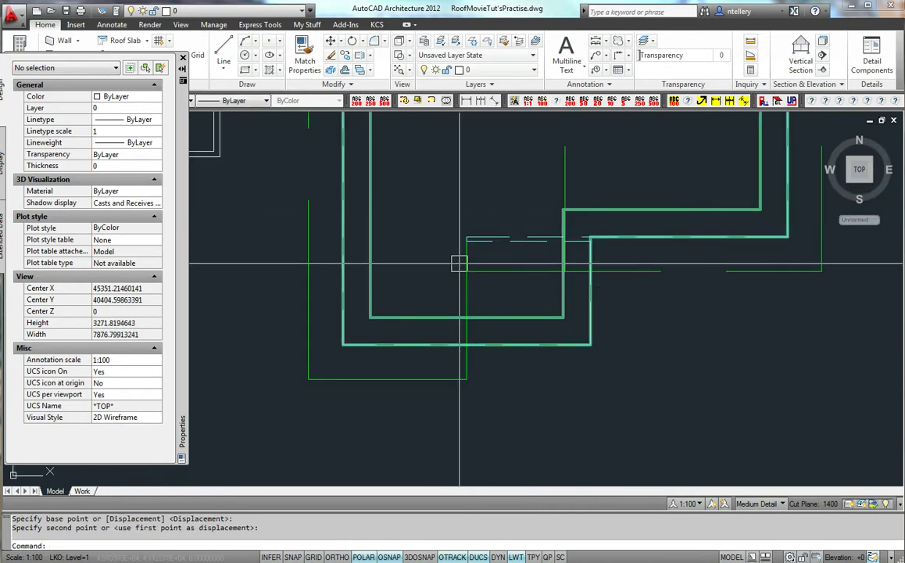
key(Return)
click(495, 297)
click(446, 180)
key(Return)
click(480, 191)
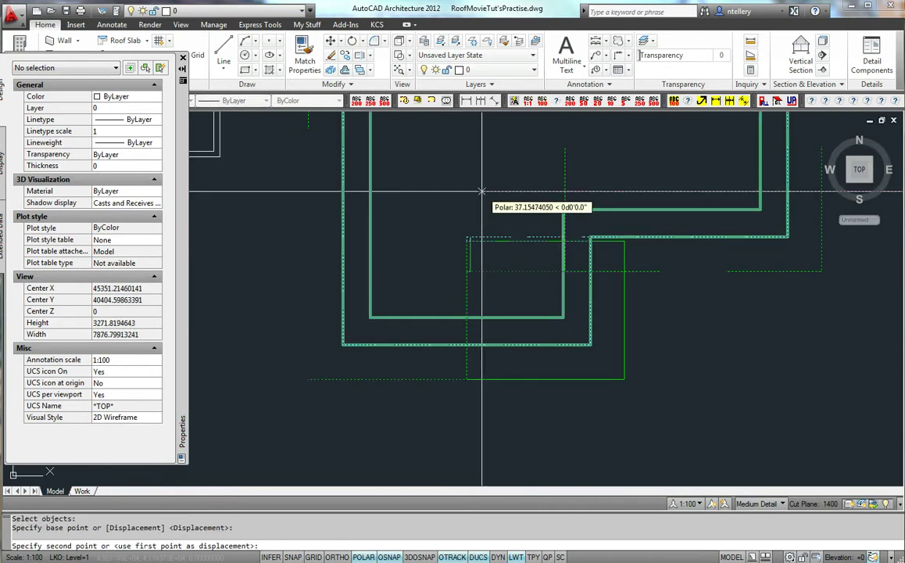
scroll(481, 191, up, 5)
middle_drag(476, 222, 487, 187)
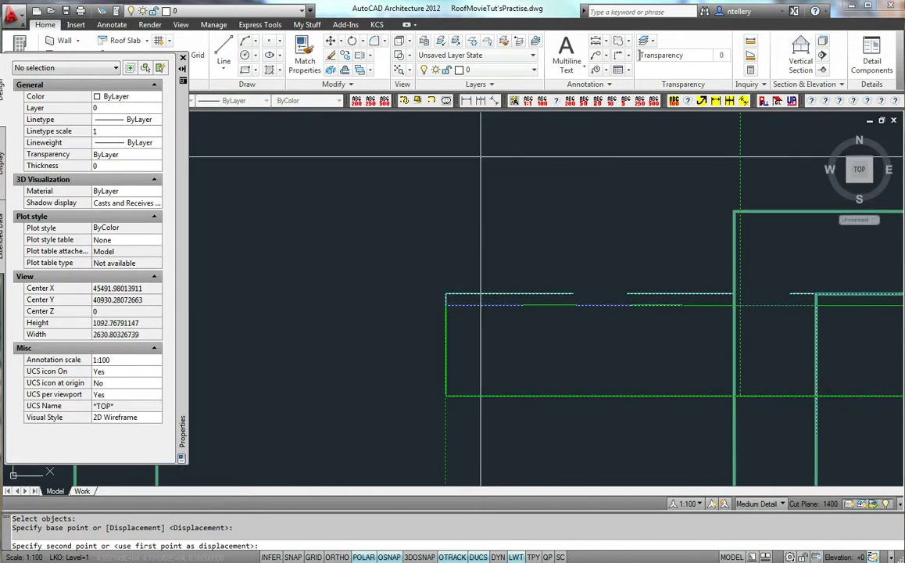
click(480, 157)
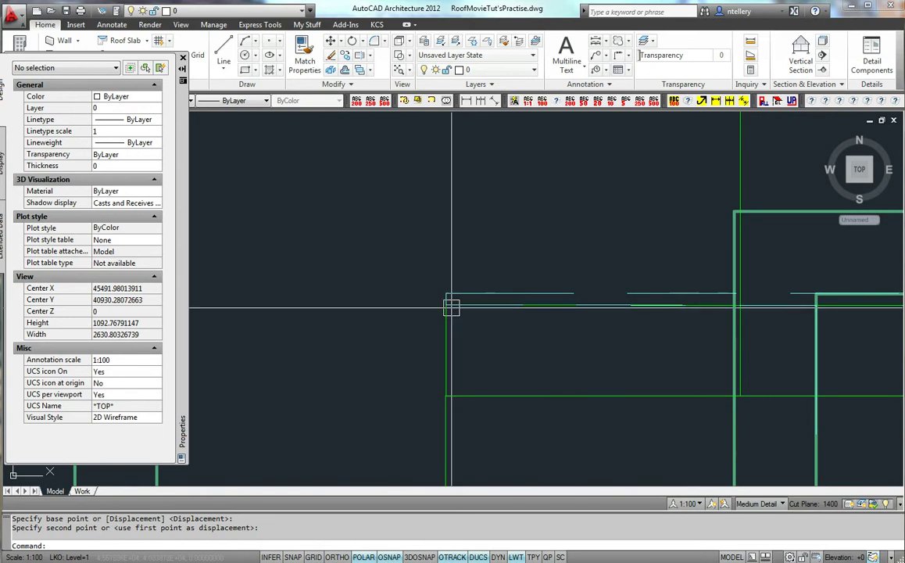
scroll(827, 322, down, 1)
middle_drag(836, 318, 564, 288)
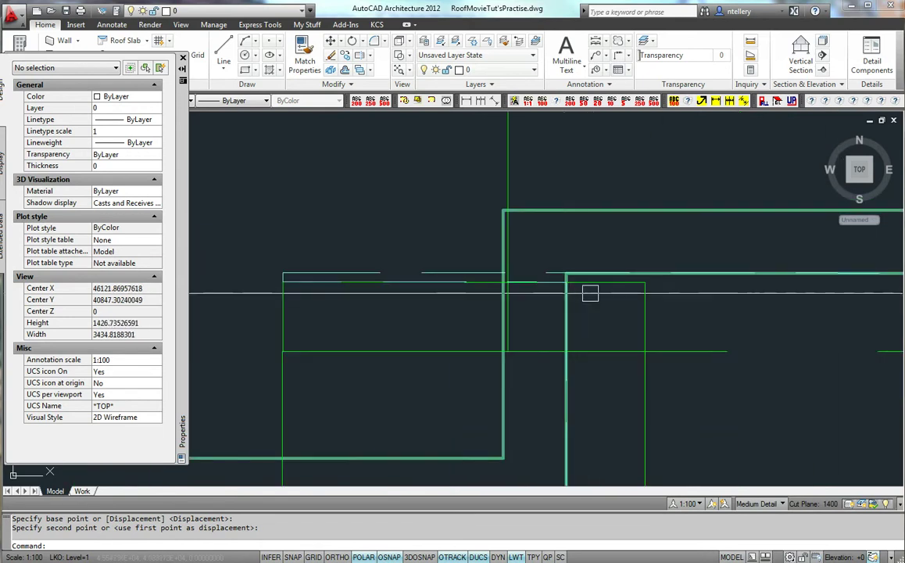
key(ctrl+z)
key(ctrl+z)
Step: Stretch the jog's inner corners east by about 0.9 mm from the south wing's ridge line
middle_drag(509, 378, 516, 389)
scroll(497, 266, up, 6)
text(s)
key(space)
click(428, 363)
click(353, 157)
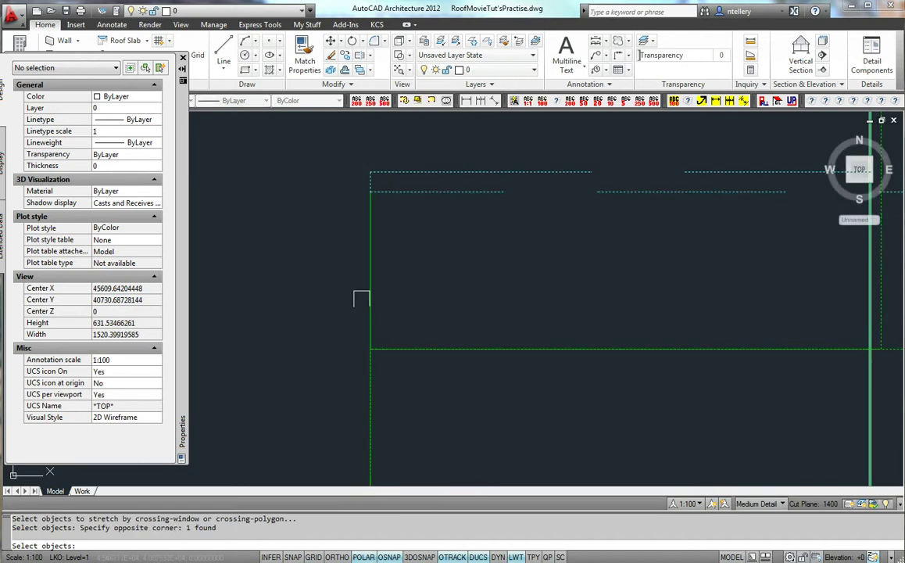
scroll(363, 162, up, 5)
key(space)
click(511, 311)
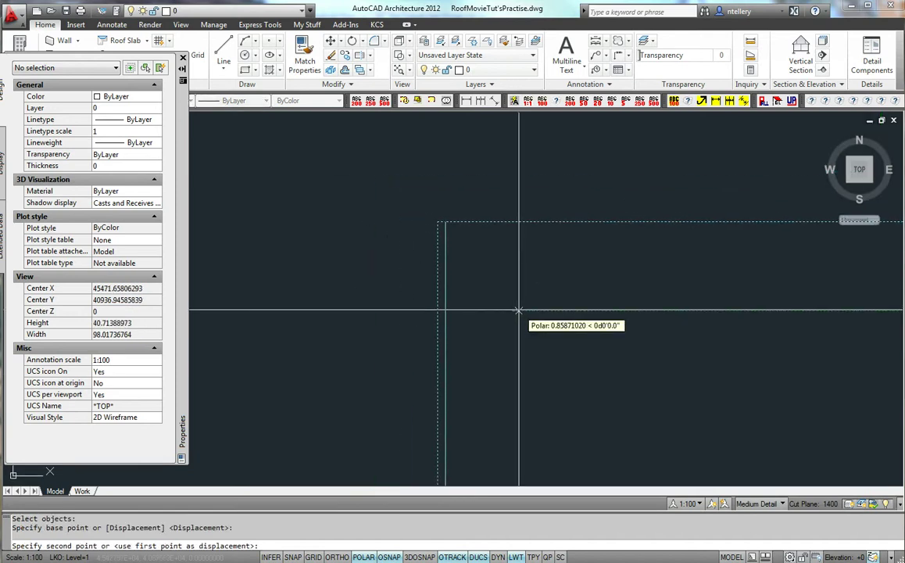
click(518, 311)
Step: Stretch the jog's south edge north by about 30 mm to narrow the gap in the eave line
scroll(519, 308, down, 6)
middle_drag(667, 309, 636, 325)
scroll(610, 320, up, 3)
key(Return)
click(587, 235)
click(314, 274)
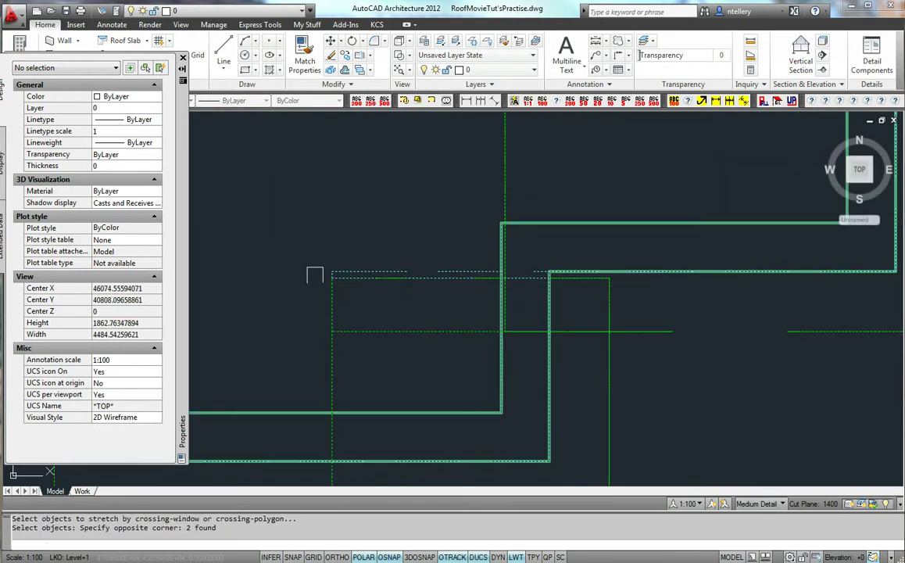
scroll(315, 274, up, 4)
key(Return)
click(469, 311)
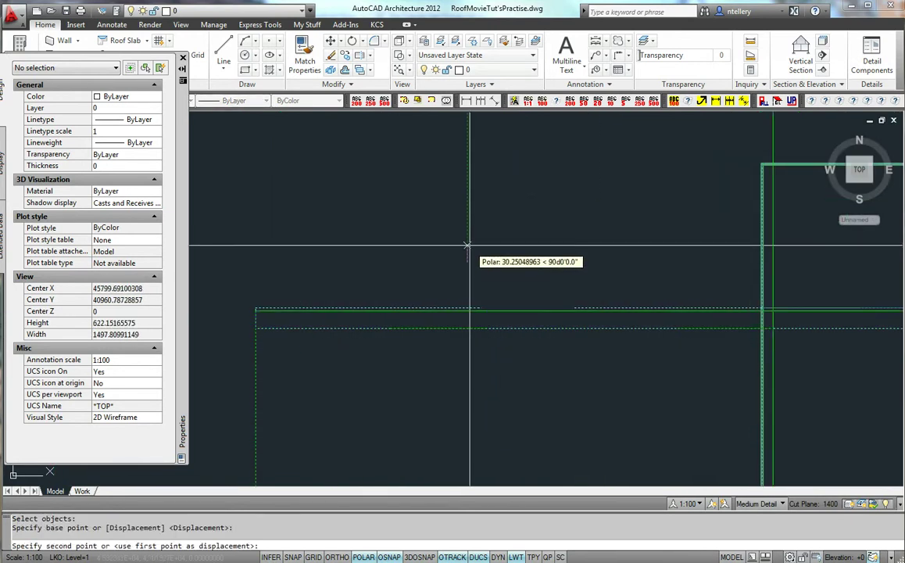
click(467, 245)
Step: Examine the edge and face settings of the roof edge at the jog's narrow gap
scroll(434, 274, down, 3)
scroll(421, 274, up, 5)
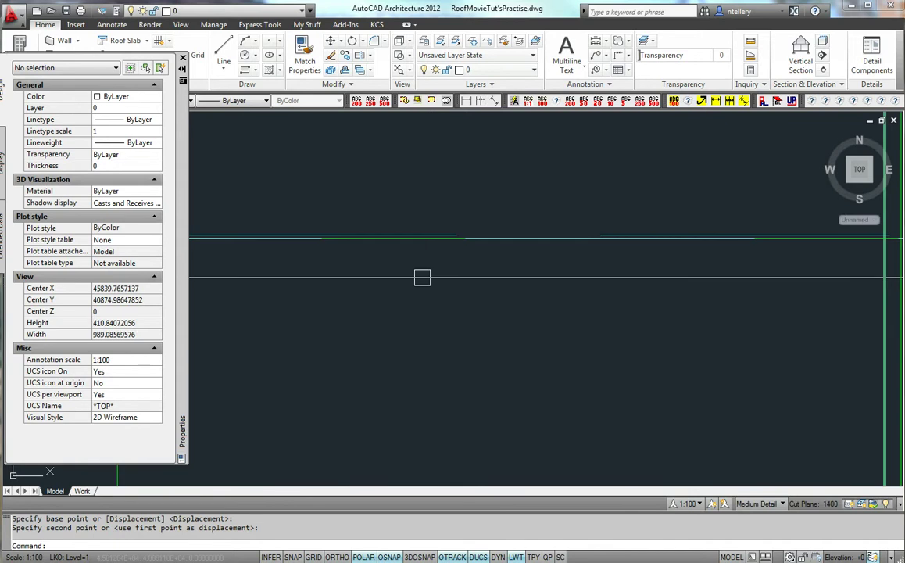
click(390, 235)
right_click(393, 238)
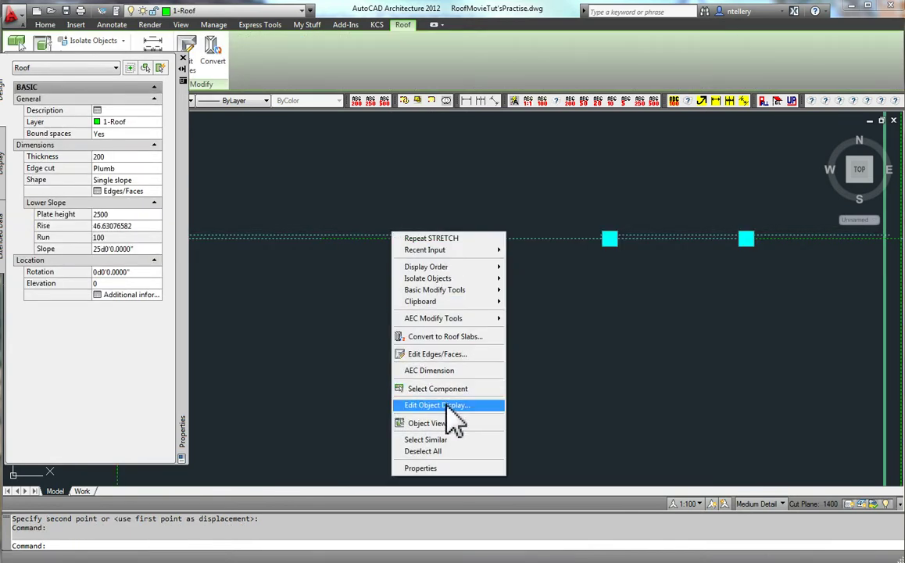
click(437, 354)
click(297, 234)
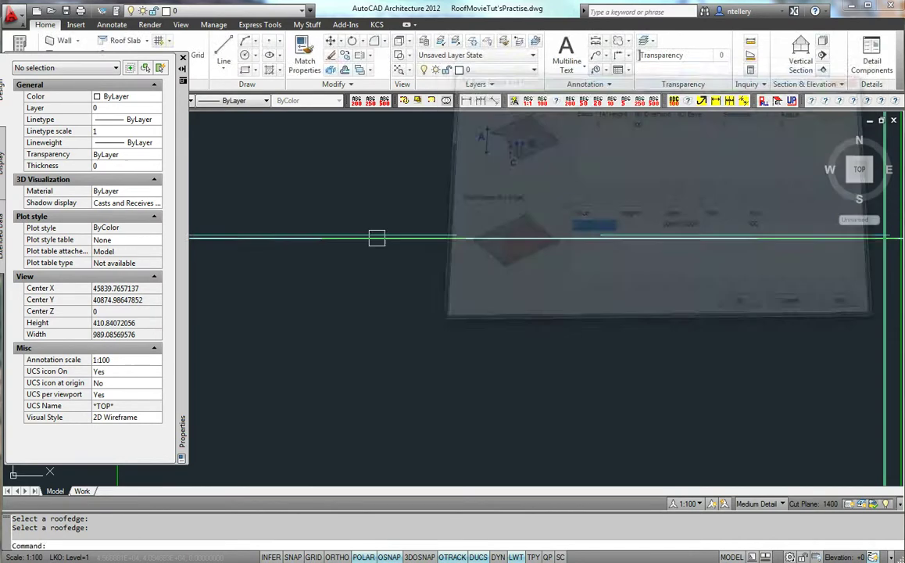
Step: Turn off the Eave component's visibility in the roof's Plan display representation, using the drawing default
click(376, 237)
right_click(329, 247)
click(390, 419)
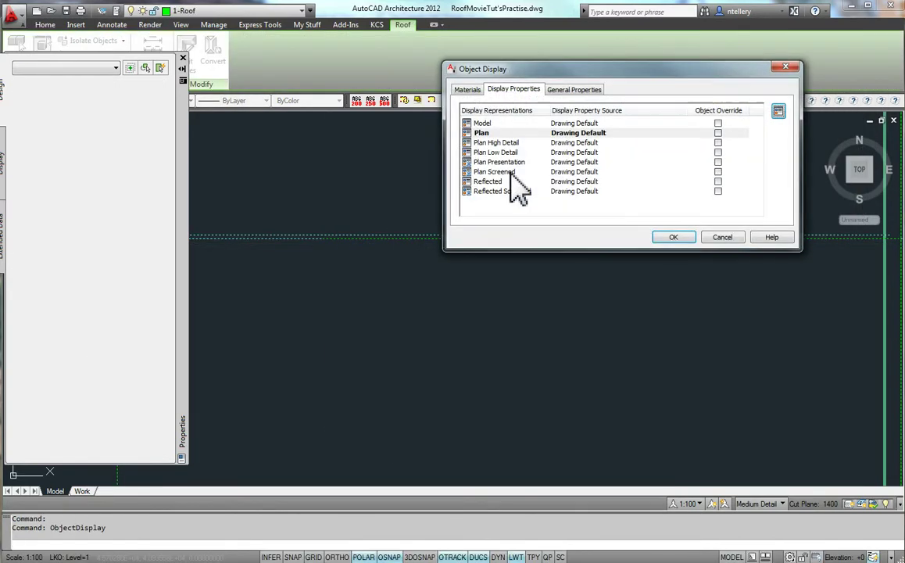
double_click(491, 135)
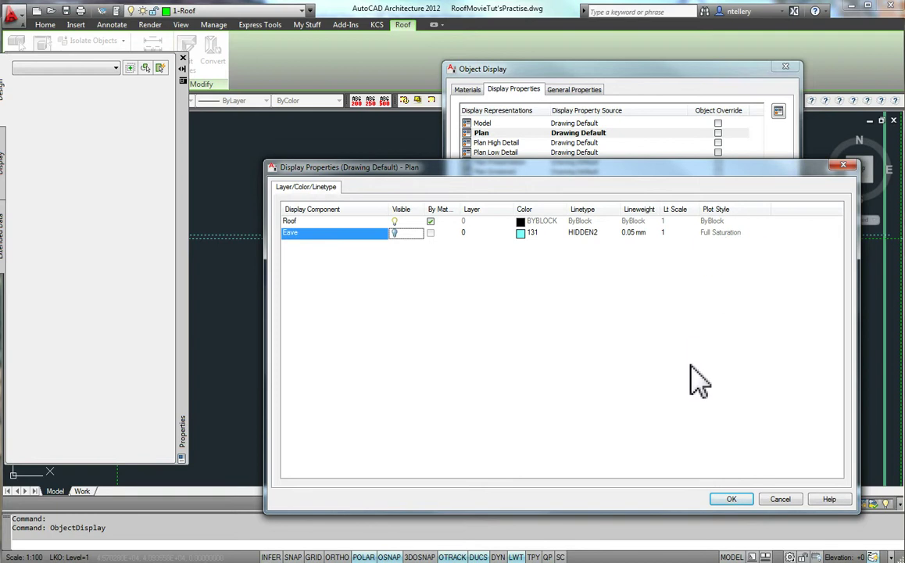
click(735, 500)
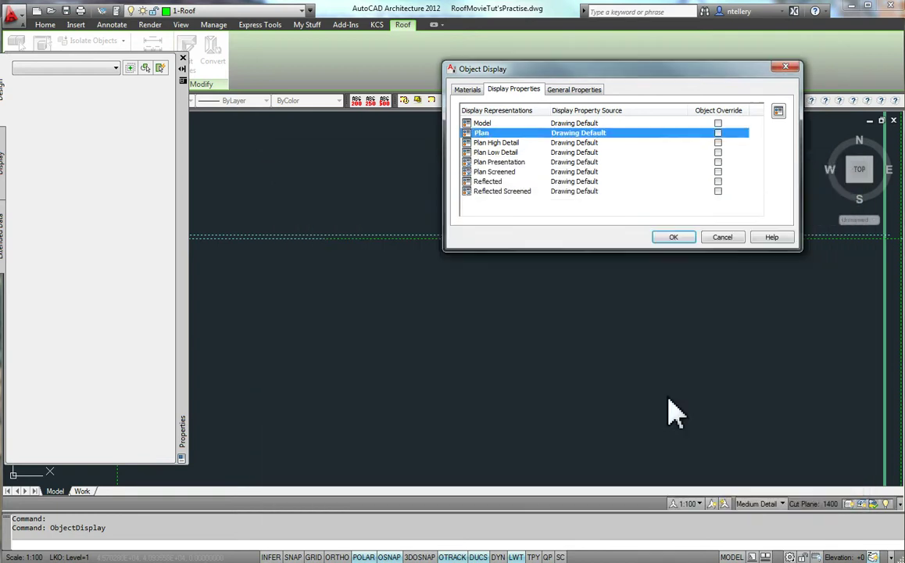
click(674, 237)
Step: Select the L-shaped building's walls together with its roof and open them in the Object Viewer
click(584, 378)
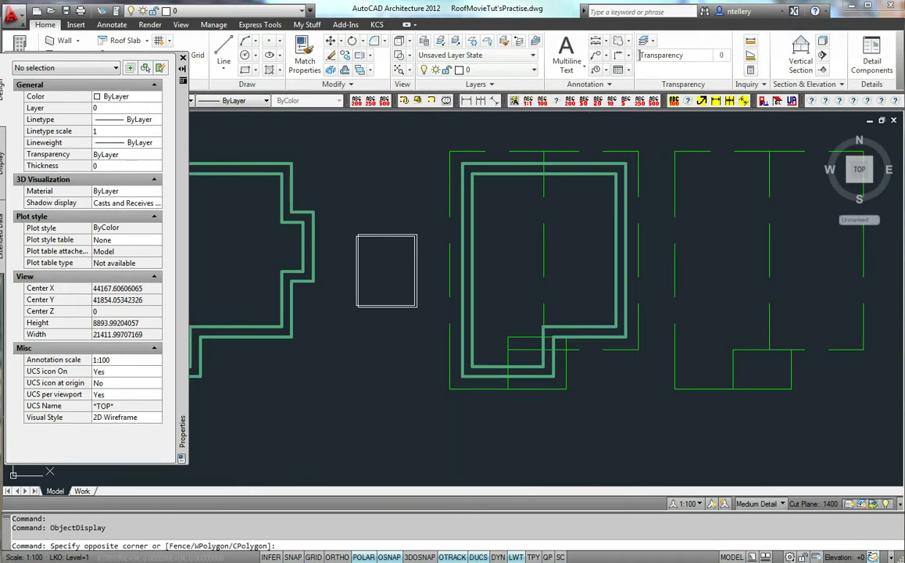
click(438, 273)
right_click(450, 284)
click(501, 442)
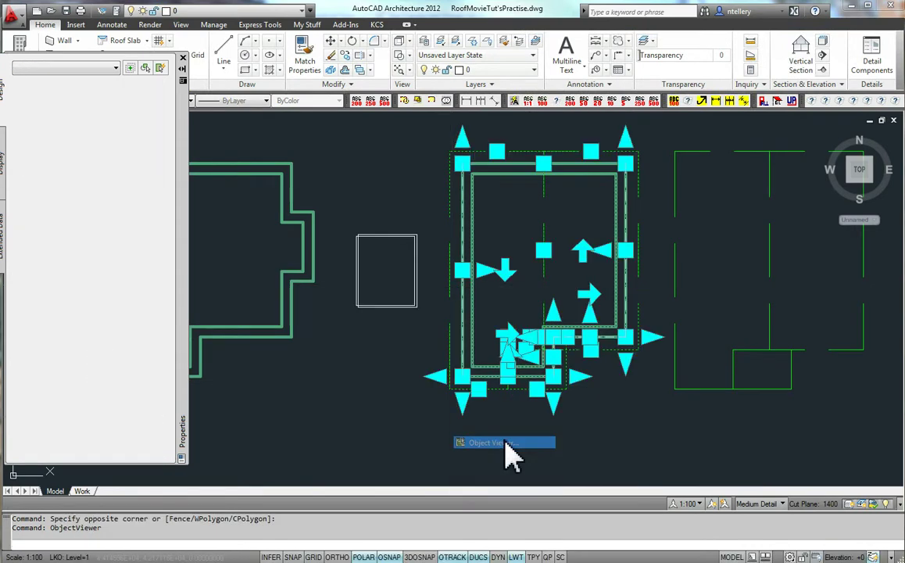
Step: Orbit the walls and roof in the 3D viewer to inspect the overlapping gables, and close the viewer
drag(586, 456, 507, 376)
key(Escape)
Step: Turn the Eave component's visibility back on in the roof's Plan display representation
scroll(525, 349, up, 7)
click(525, 351)
right_click(529, 367)
click(564, 279)
double_click(486, 135)
click(728, 499)
click(676, 237)
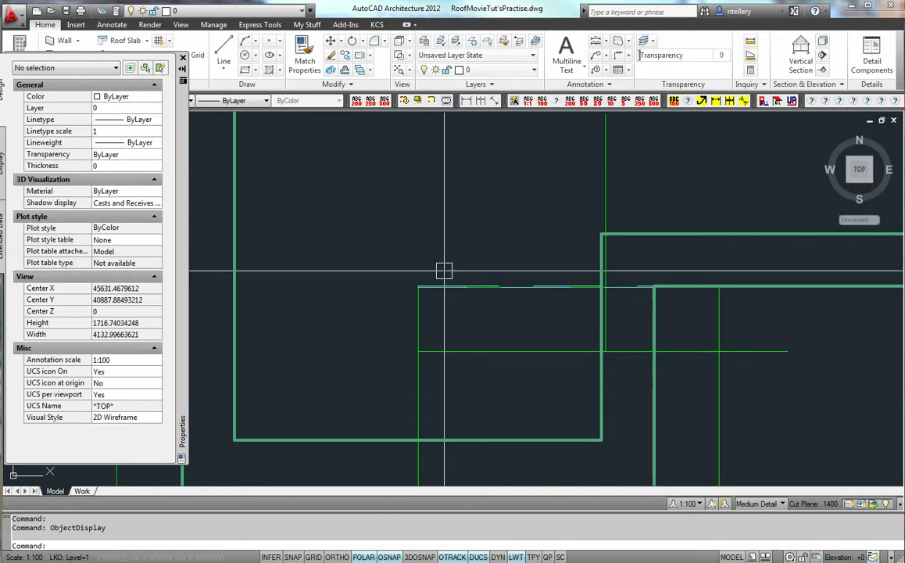
Step: Examine the roof's eave line and edge vertices around the jog's narrow gap in plan, alongside the neighbouring roof
scroll(439, 272, up, 4)
click(449, 306)
scroll(449, 306, down, 8)
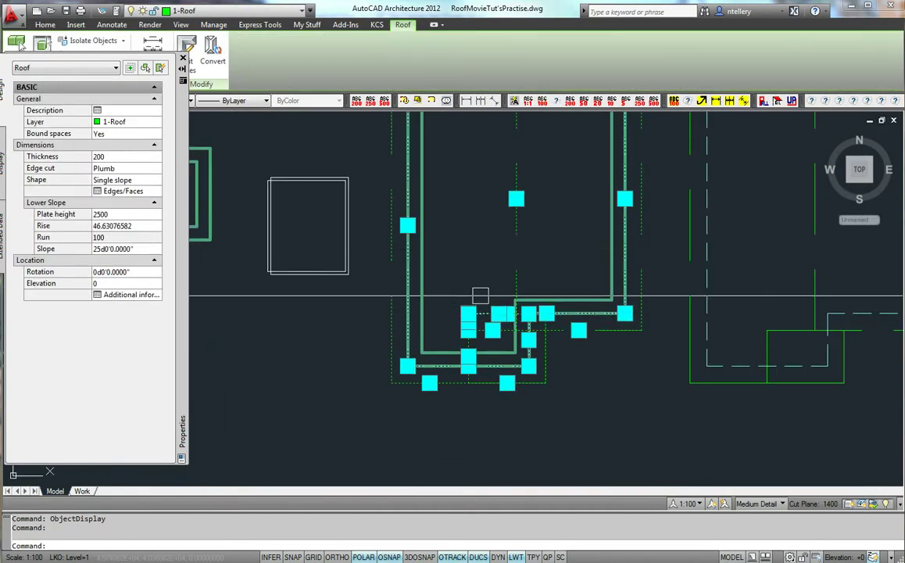
scroll(517, 320, up, 6)
middle_drag(461, 338, 507, 357)
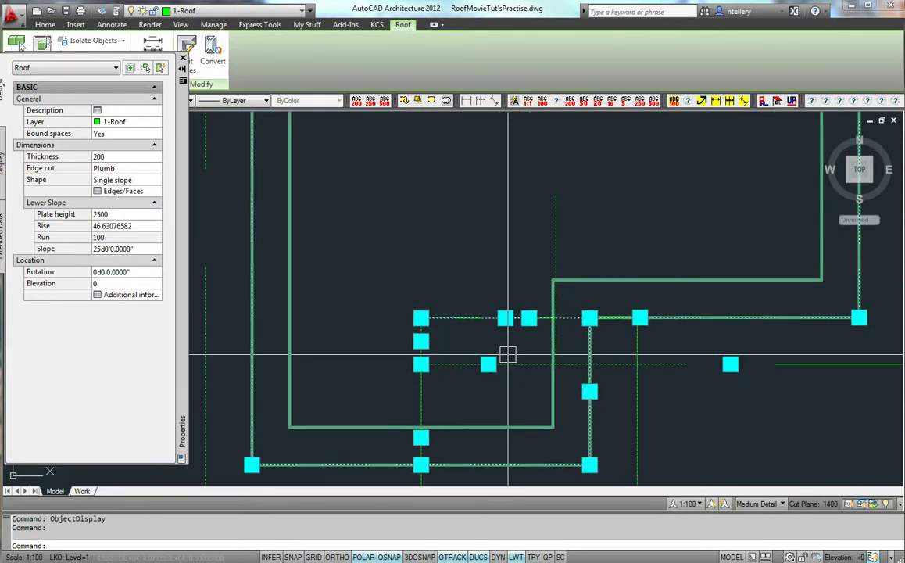
scroll(507, 338, up, 3)
key(Escape)
scroll(508, 340, down, 6)
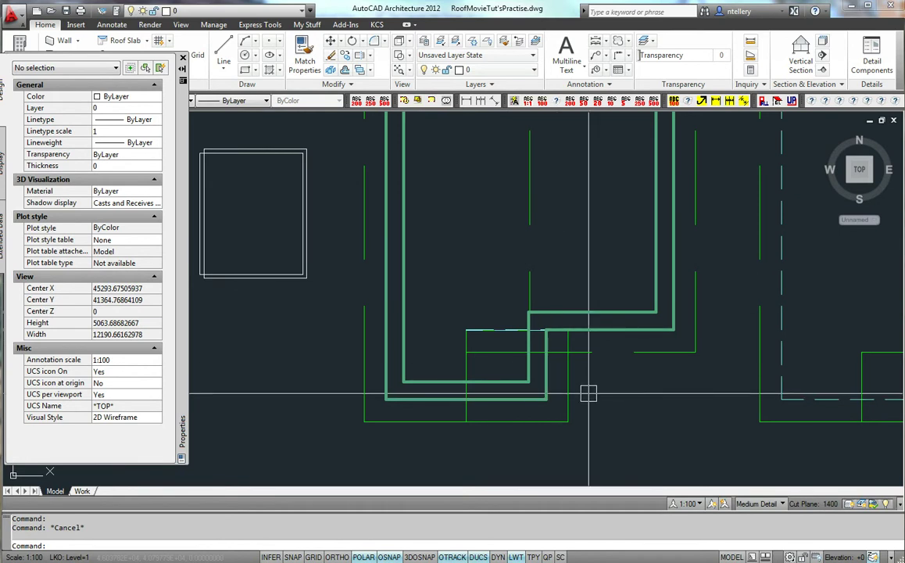
scroll(588, 393, down, 8)
scroll(588, 393, up, 7)
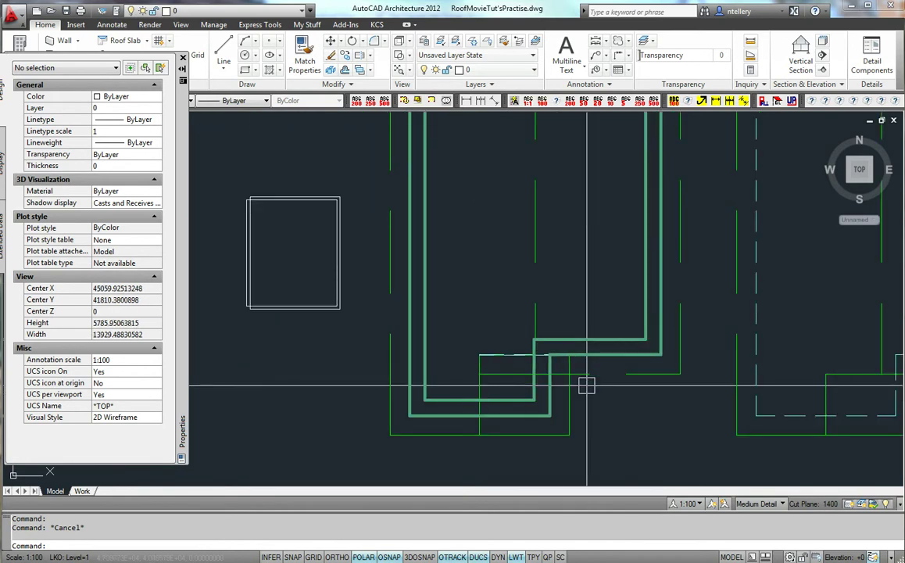
middle_drag(646, 369, 525, 389)
scroll(525, 389, down, 2)
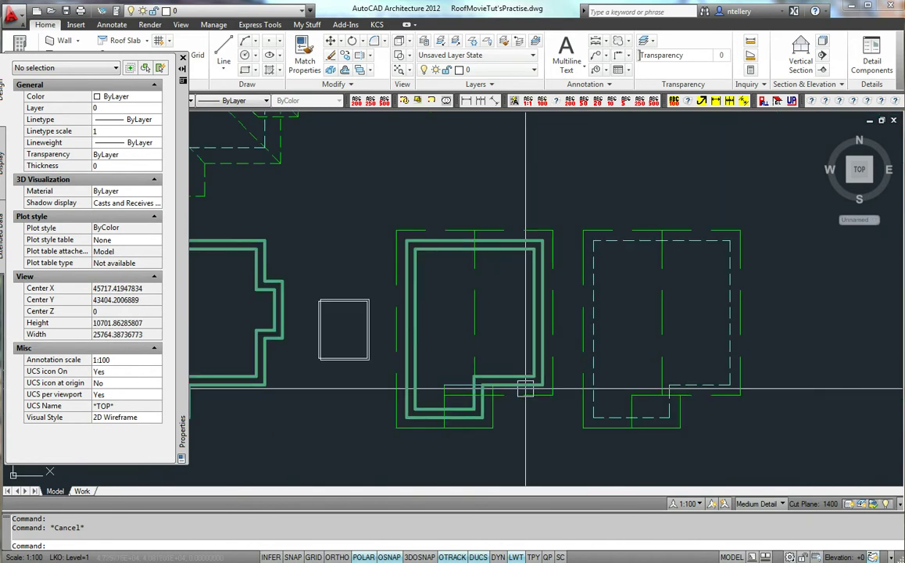